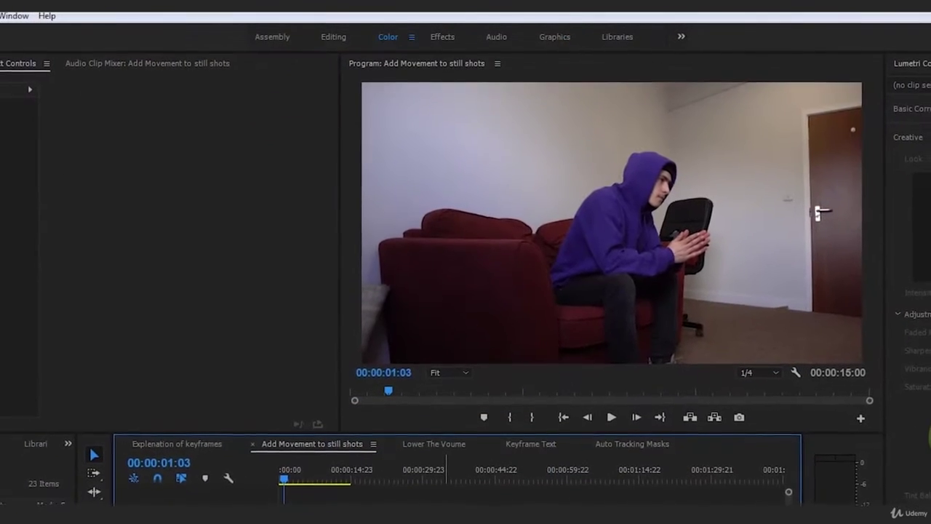
Step: Play a moment of the Add Movement to still shots sequence and return the playhead to the start
key(space)
key(space)
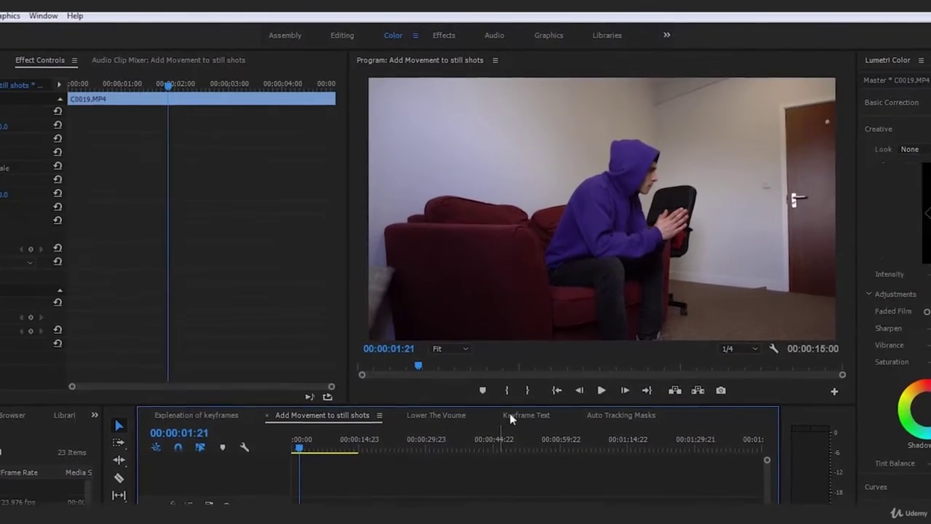
click(423, 511)
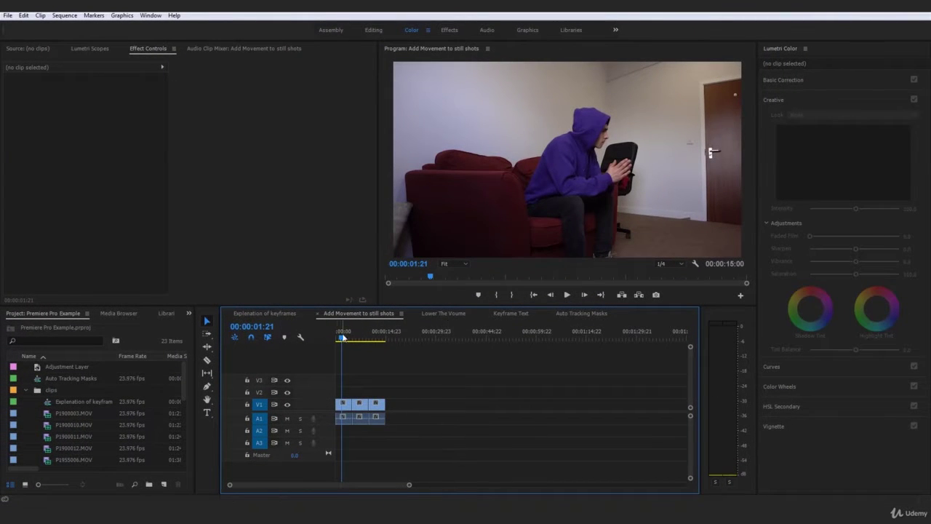
drag(342, 337, 327, 340)
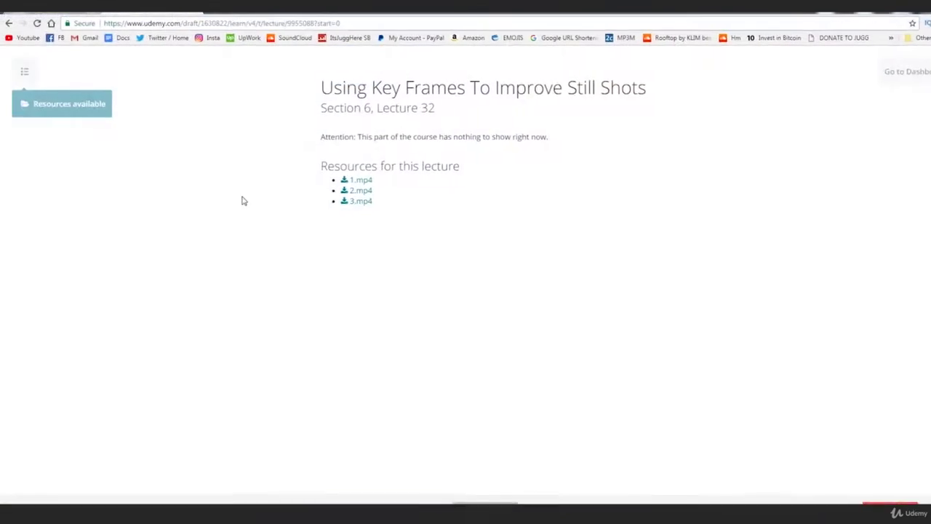
click(79, 118)
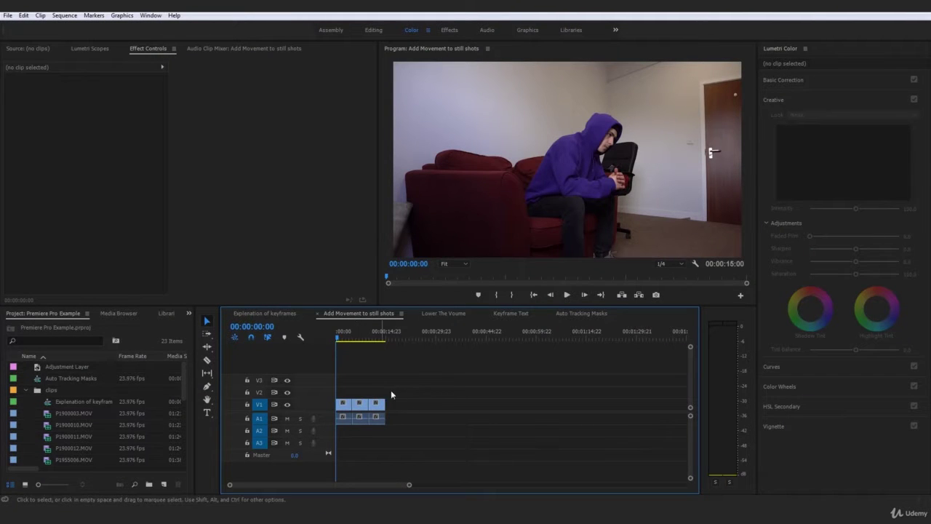
Step: Keyframe the first clip's Scale, starting at 100 at the beginning and reaching 150 at 00:00:01:12
click(347, 410)
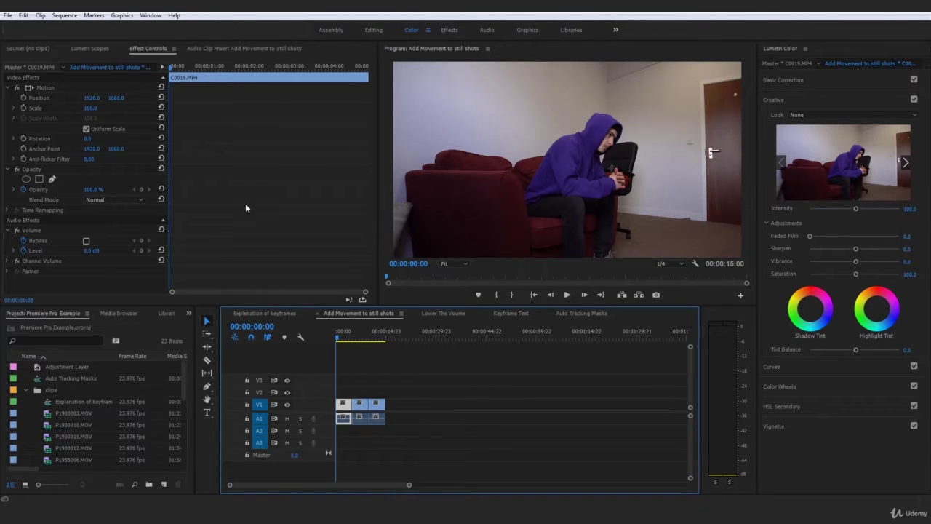
click(24, 108)
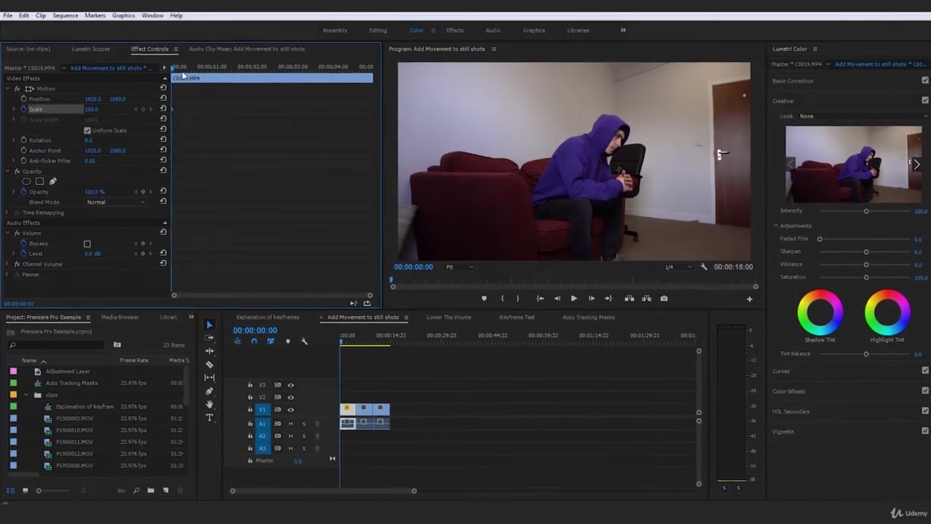
drag(172, 68, 229, 70)
click(93, 108)
text(150)
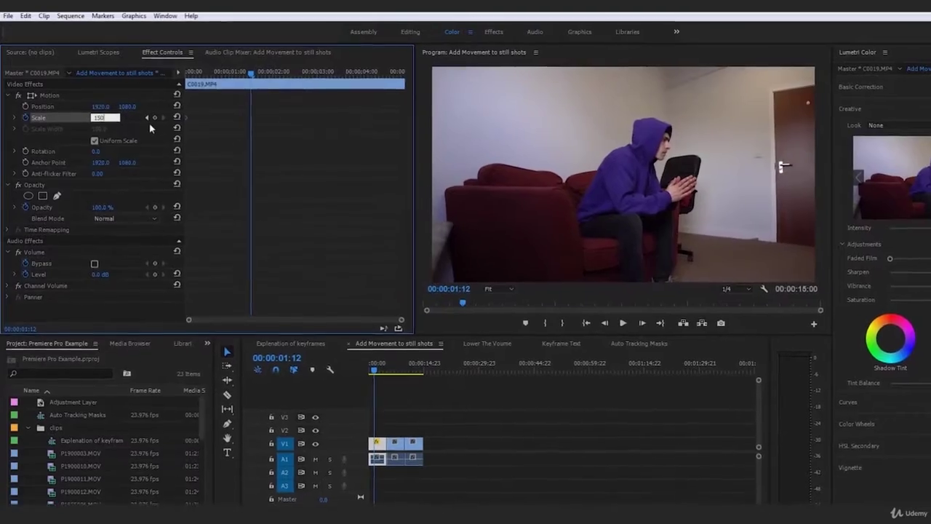
key(Return)
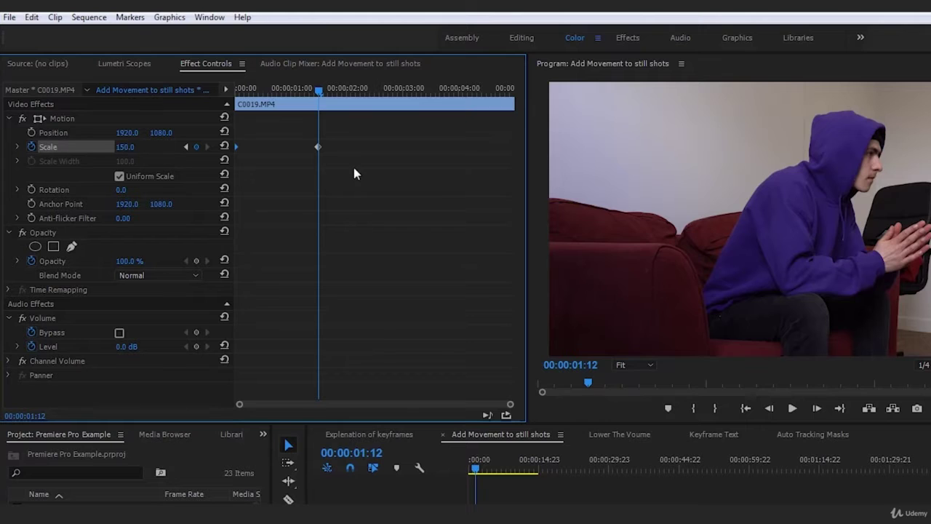
click(224, 175)
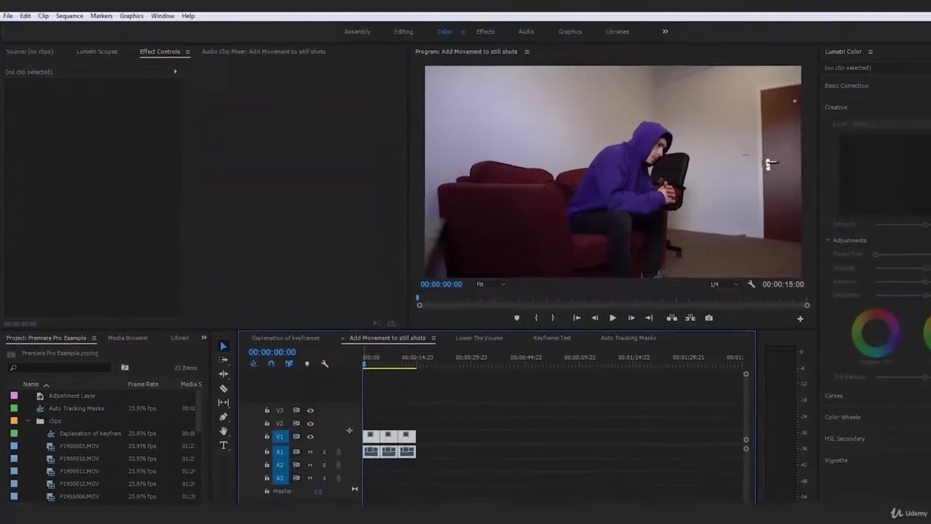
Step: Change the sequence's frame size to 1920 horizontal by 1080 vertical in the sequence settings
click(459, 401)
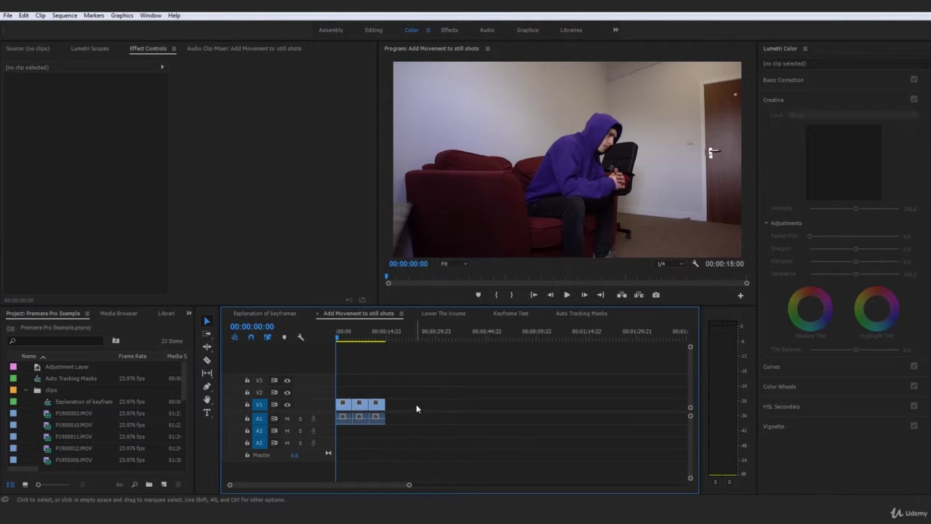
click(68, 17)
click(81, 28)
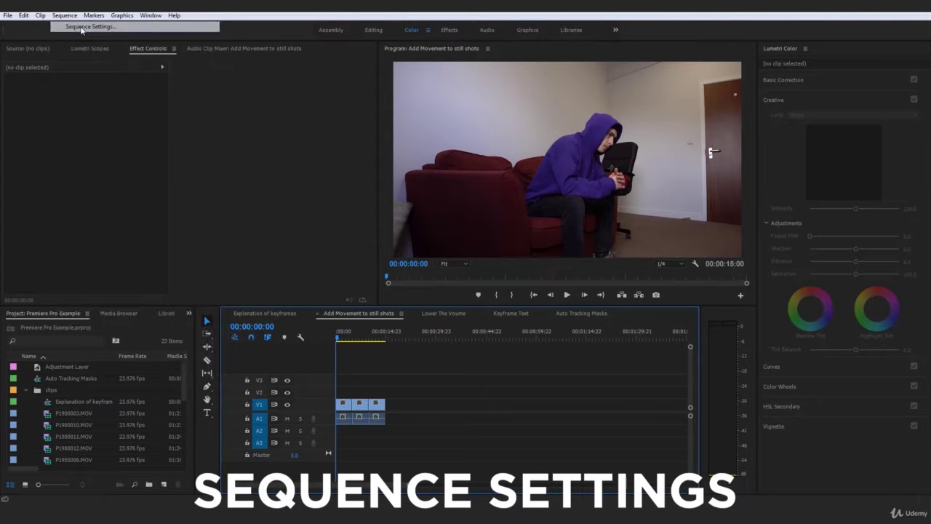
double_click(406, 140)
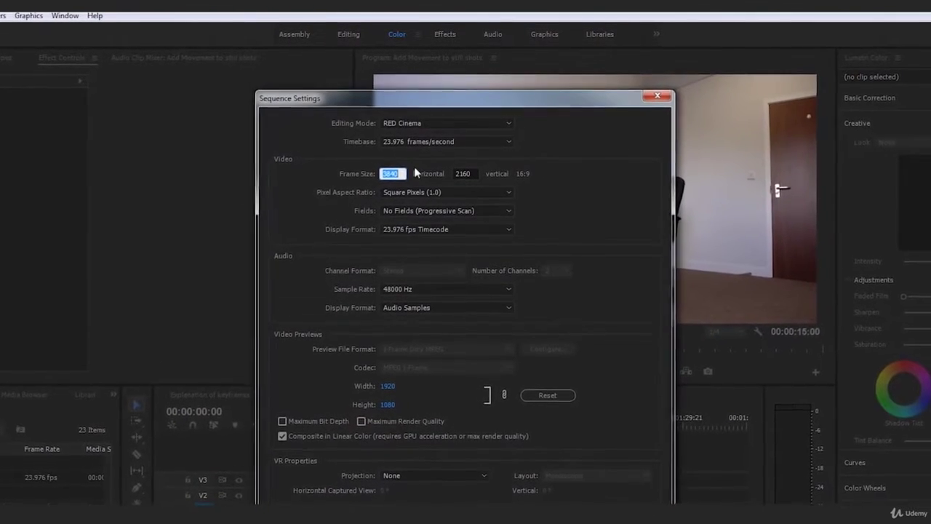
text(192)
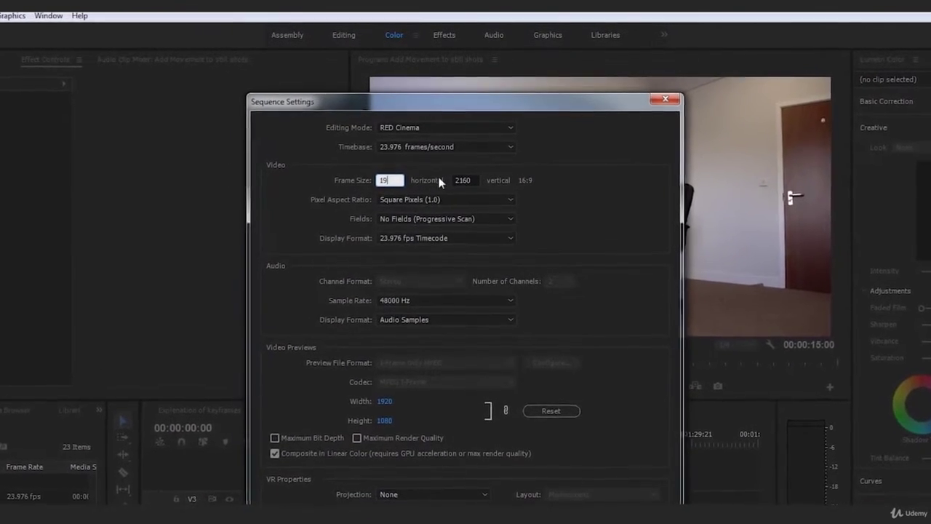
text(0)
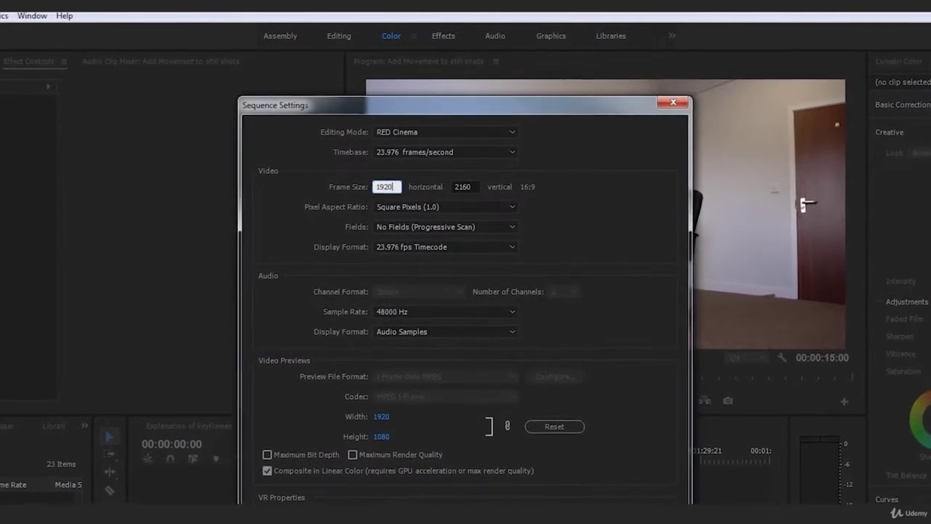
key(Tab)
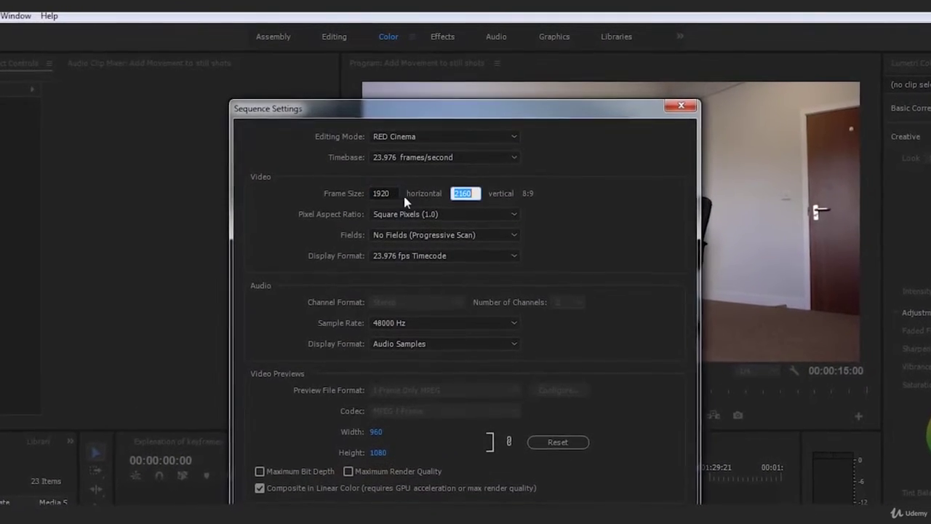
text(1080)
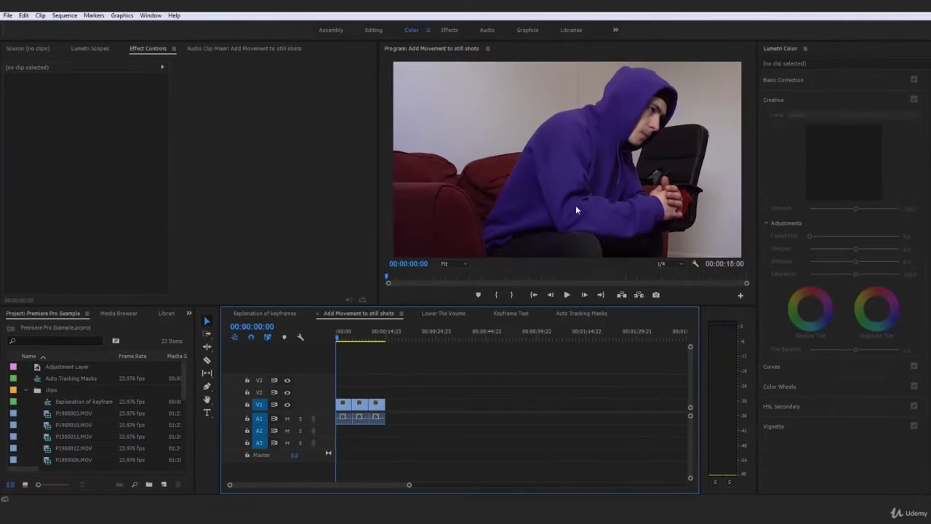
Step: Set the Scale of the first clip in the timeline to 50 so the whole shot fits the frame
click(349, 410)
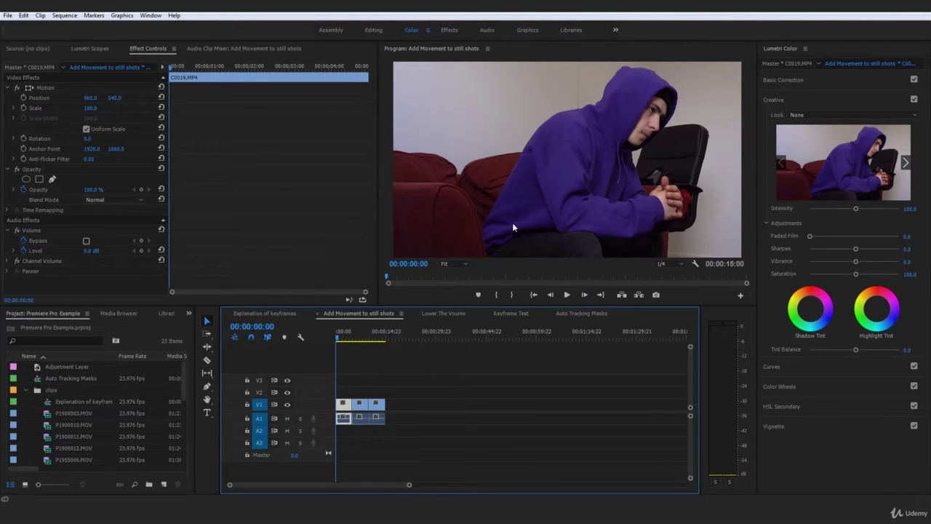
click(93, 108)
text(50)
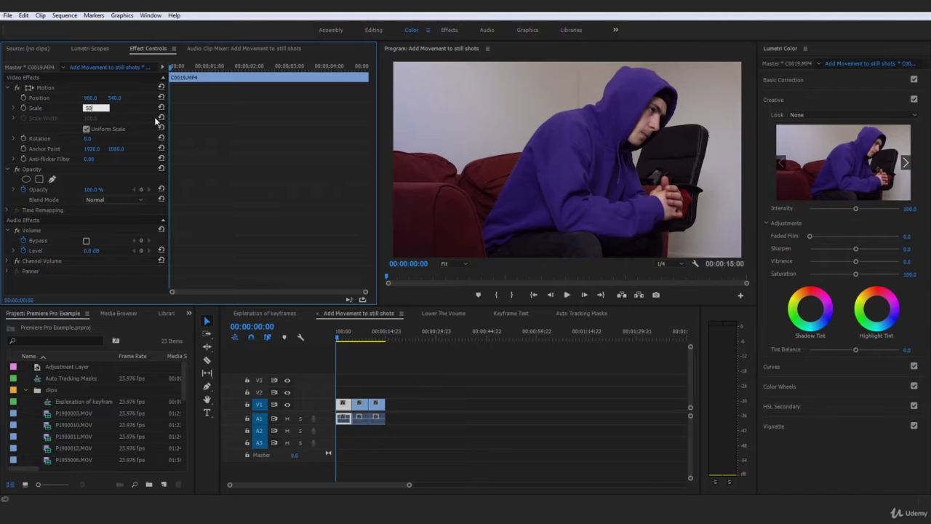
key(Return)
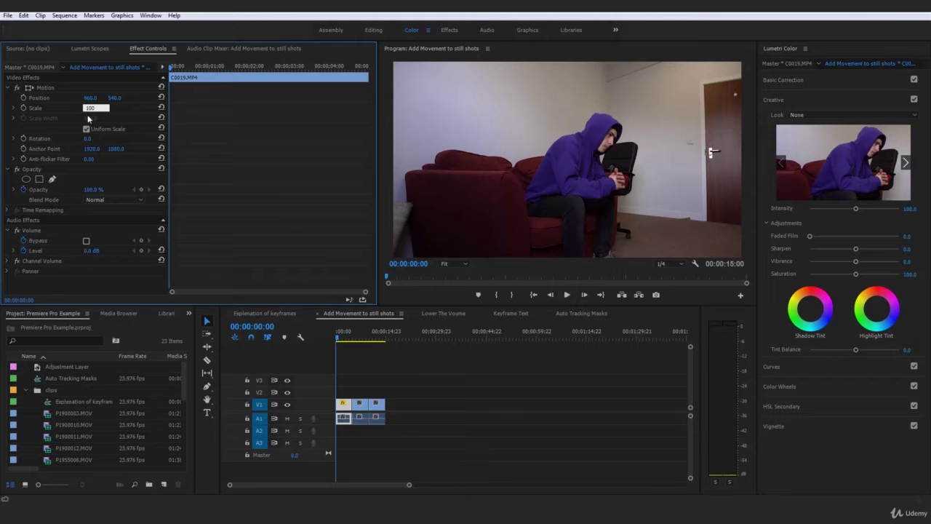
Step: Try the first clip's Scale at 100 again to compare the framing, and undo the change
text(100)
key(Return)
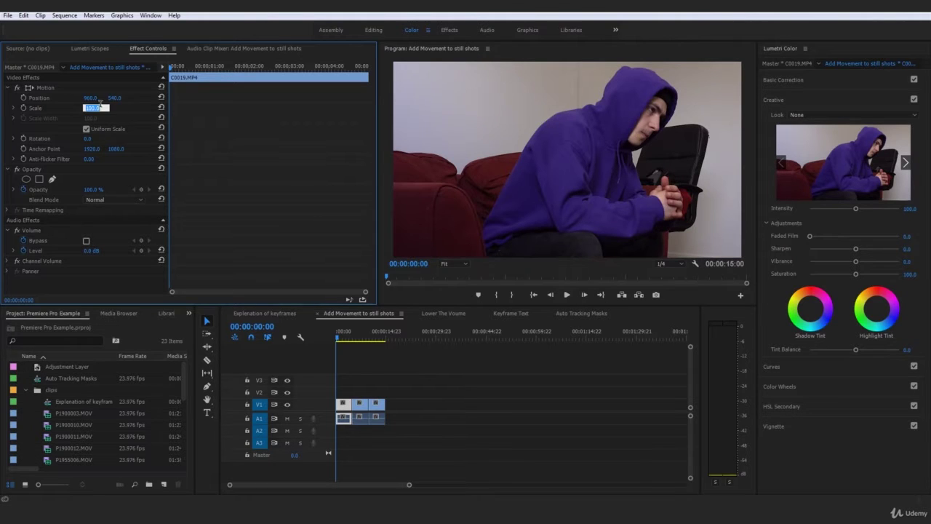
key(Return)
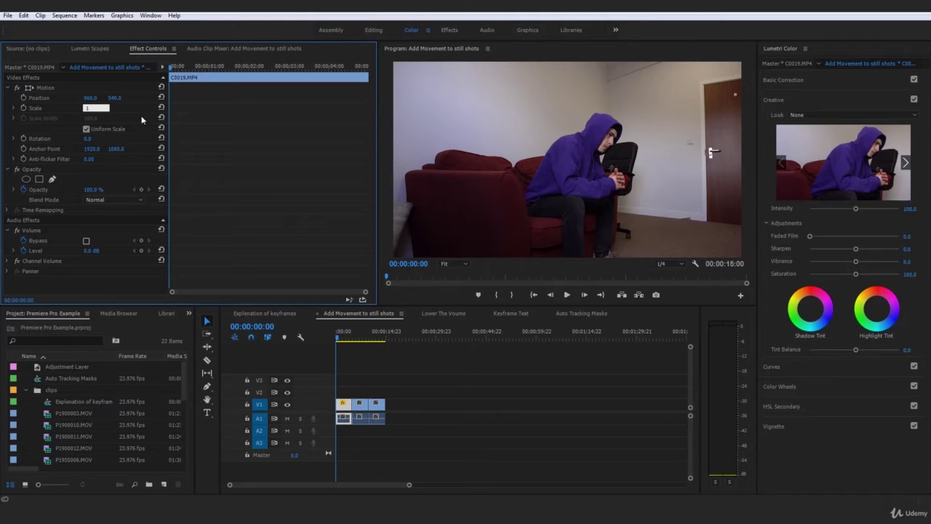
key(Return)
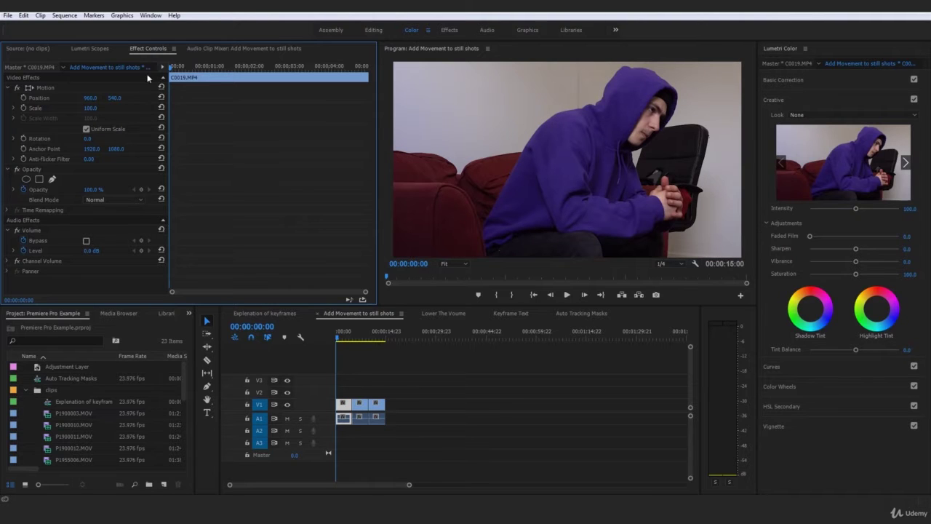
mouse_move(92, 108)
mouse_down()
mouse_move(55, 108)
mouse_move(95, 108)
mouse_up()
key(ctrl+z)
key(Return)
Step: Apply Set to Frame Size to the second clip in the timeline
drag(355, 338, 360, 339)
click(417, 369)
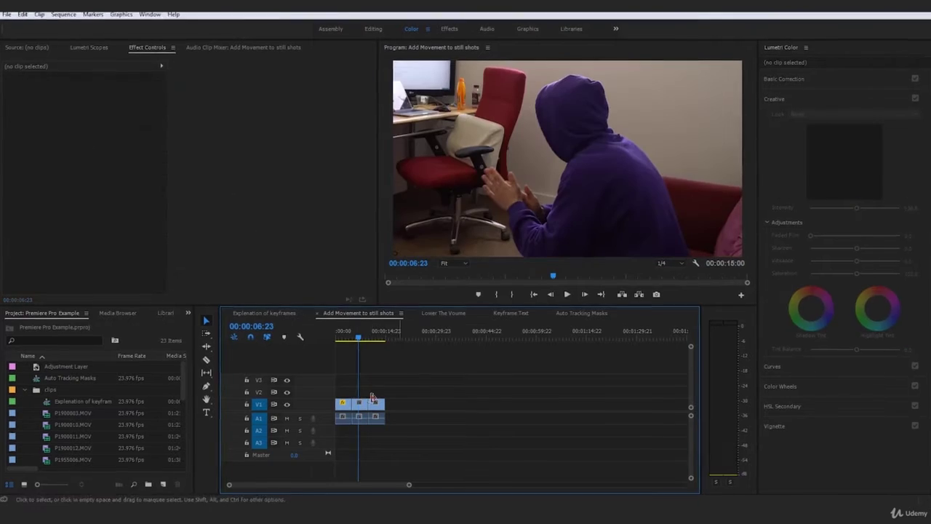
right_click(358, 411)
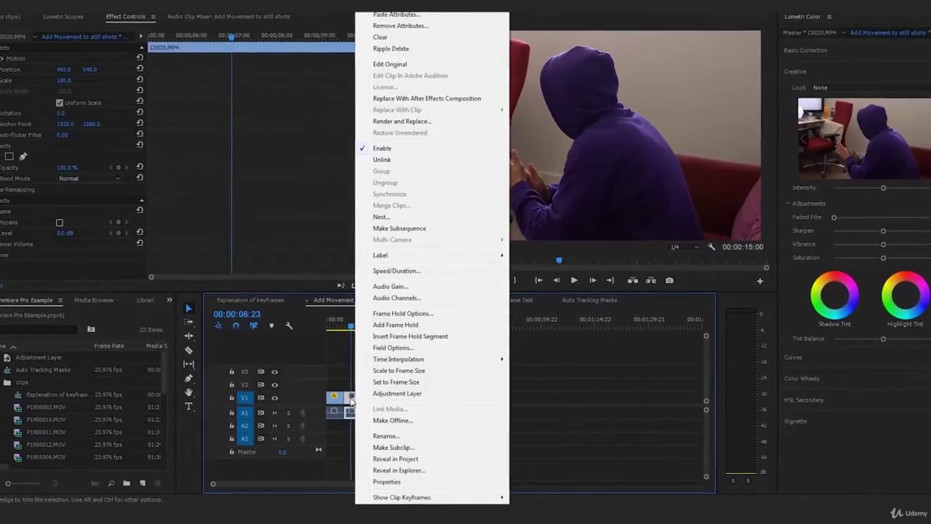
click(346, 372)
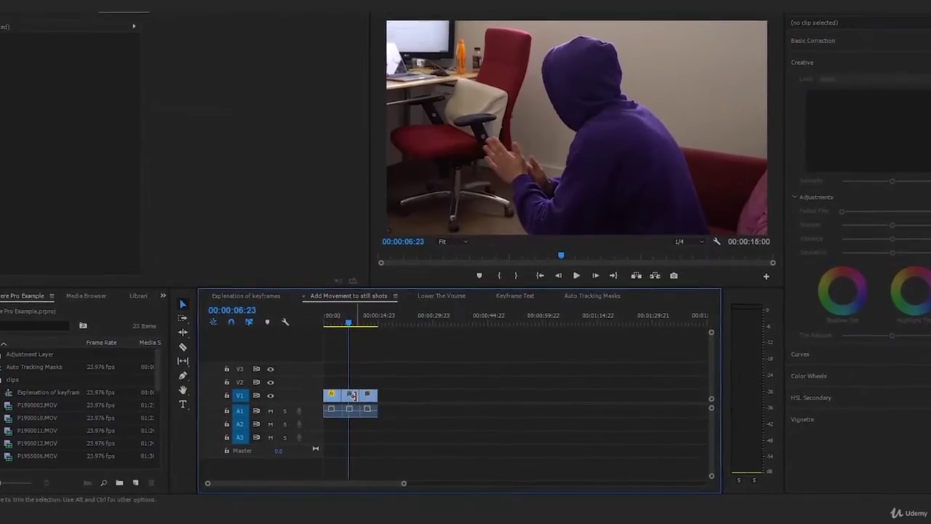
right_click(355, 392)
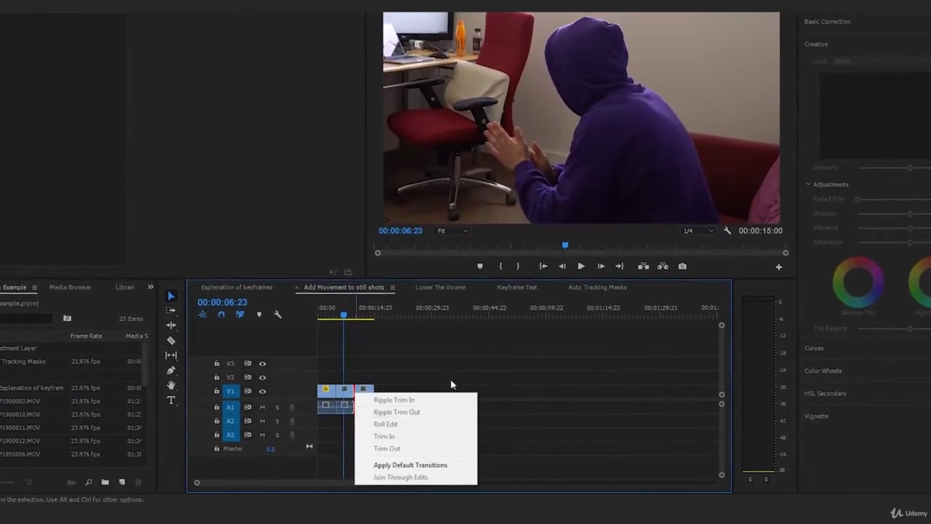
click(476, 339)
right_click(342, 398)
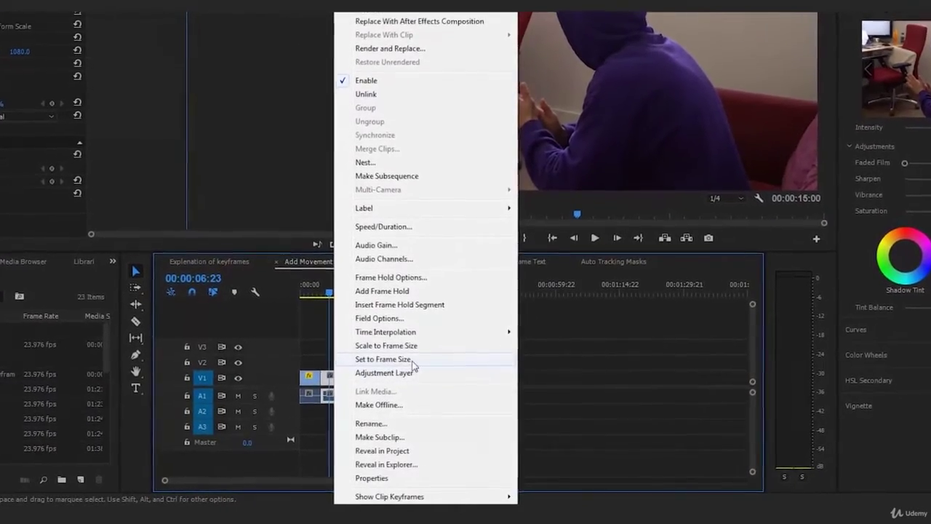
click(405, 363)
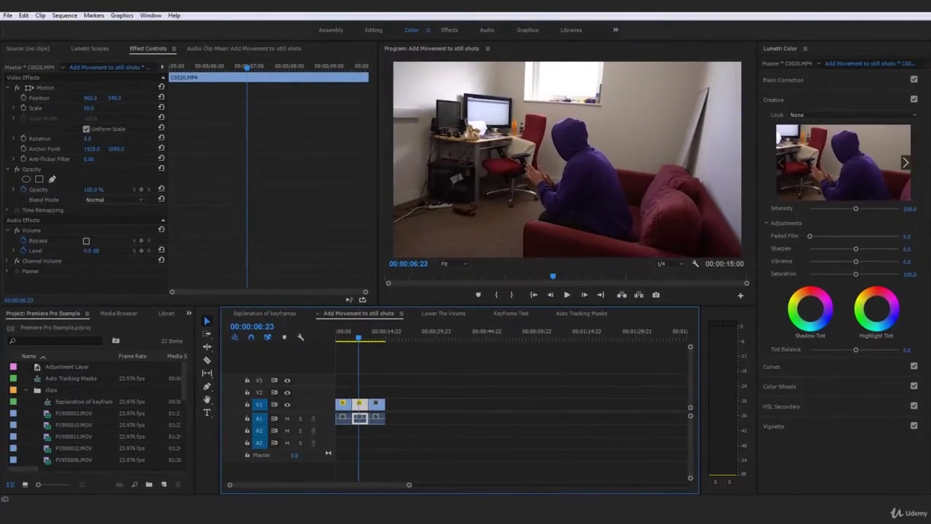
Step: Check the frame size in the sequence settings and close them without changes
click(64, 15)
click(89, 26)
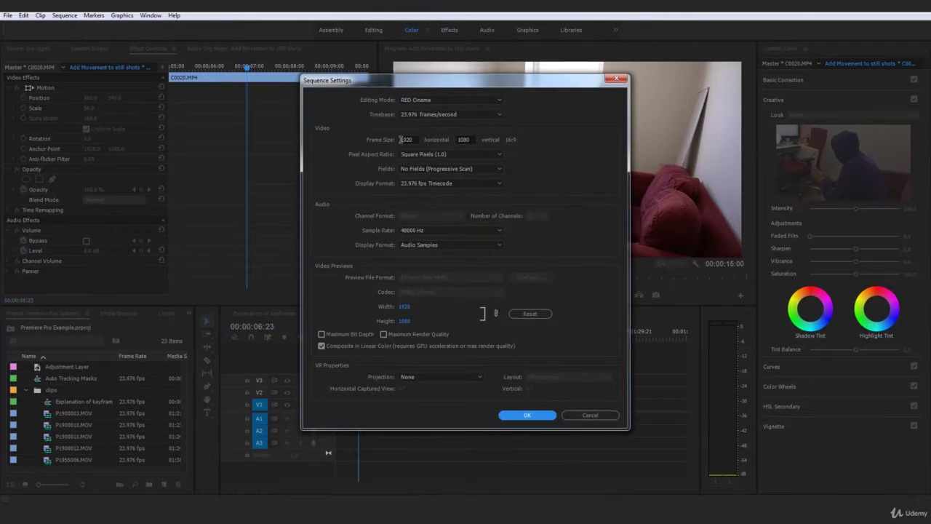
click(595, 414)
Step: Apply Set to Frame Size to the third clip, with the playhead at 00:00:13:12
click(381, 332)
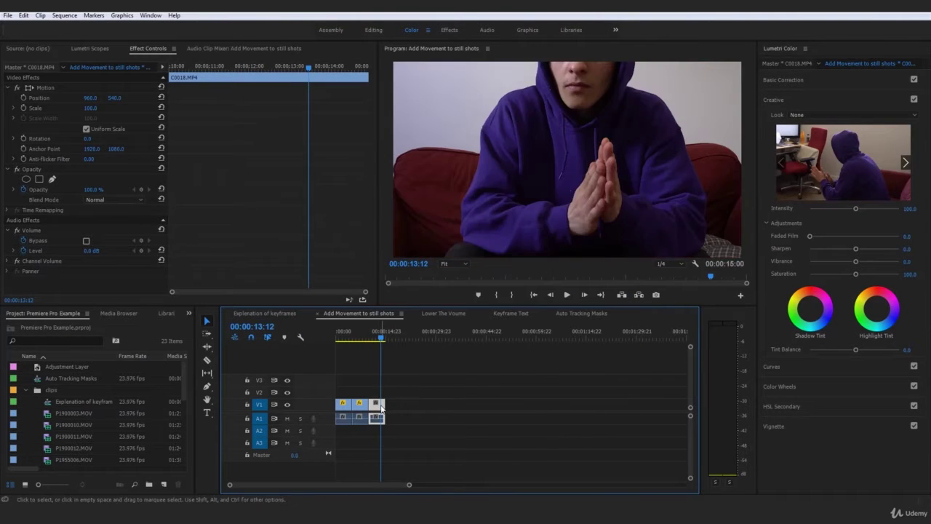
right_click(381, 408)
click(433, 392)
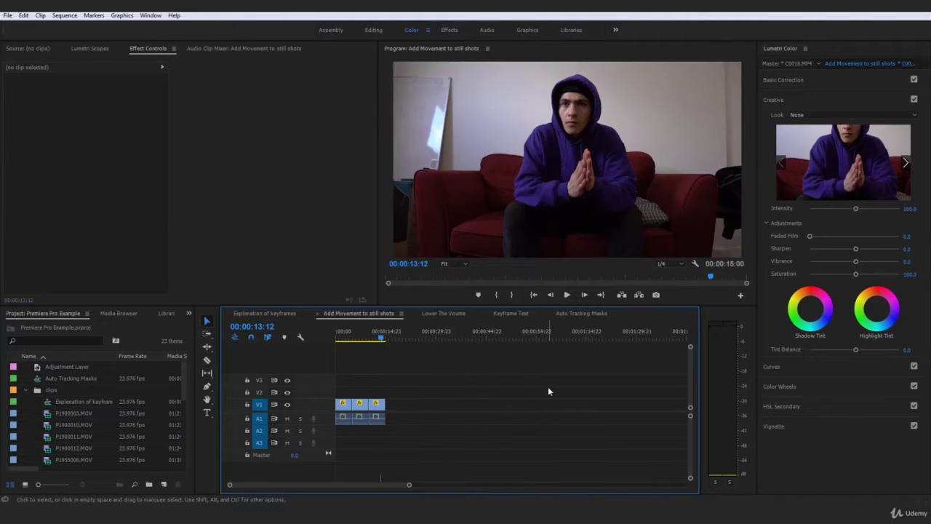
Step: Return the playhead to the start of the sequence, review the first clip's motion settings and deselect it
drag(373, 334, 317, 336)
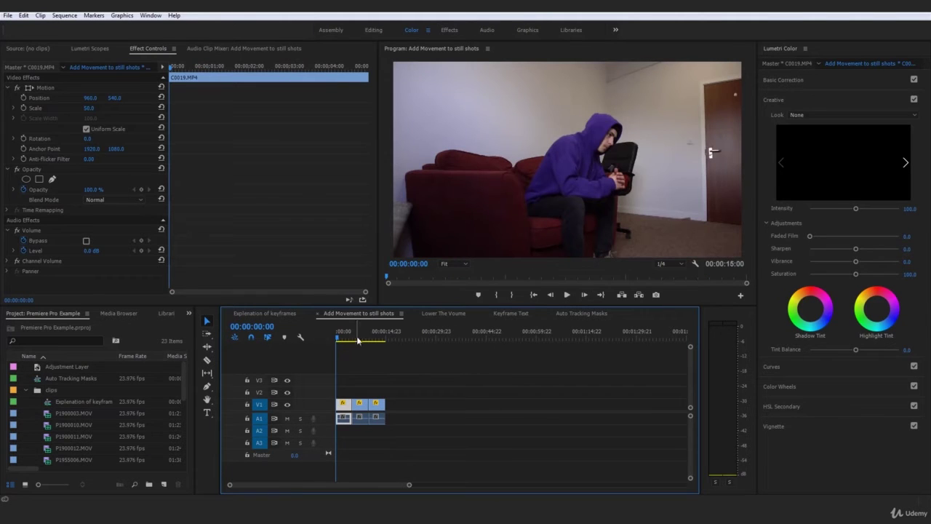
click(465, 390)
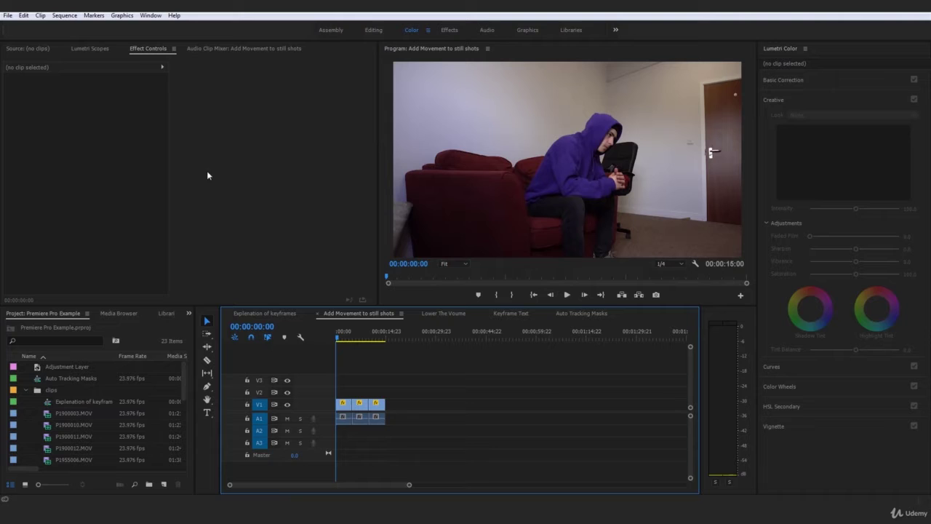
click(347, 404)
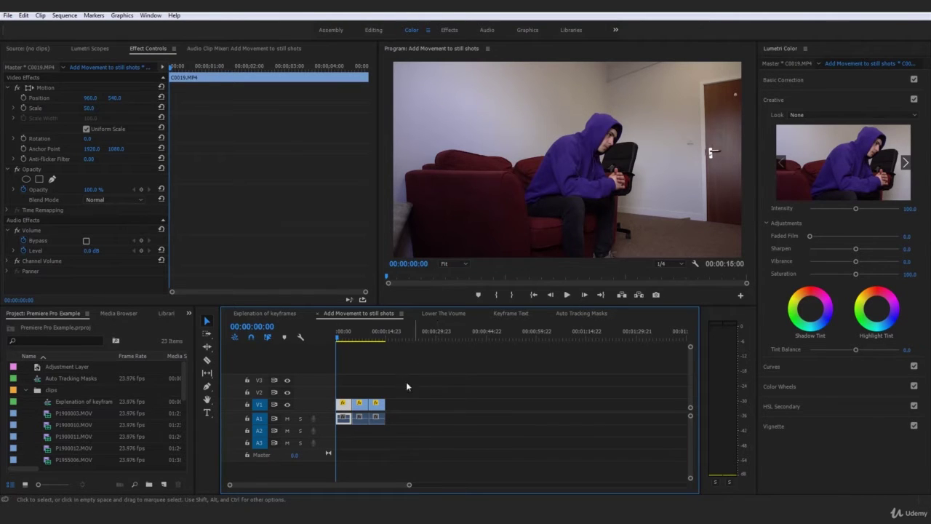
click(417, 401)
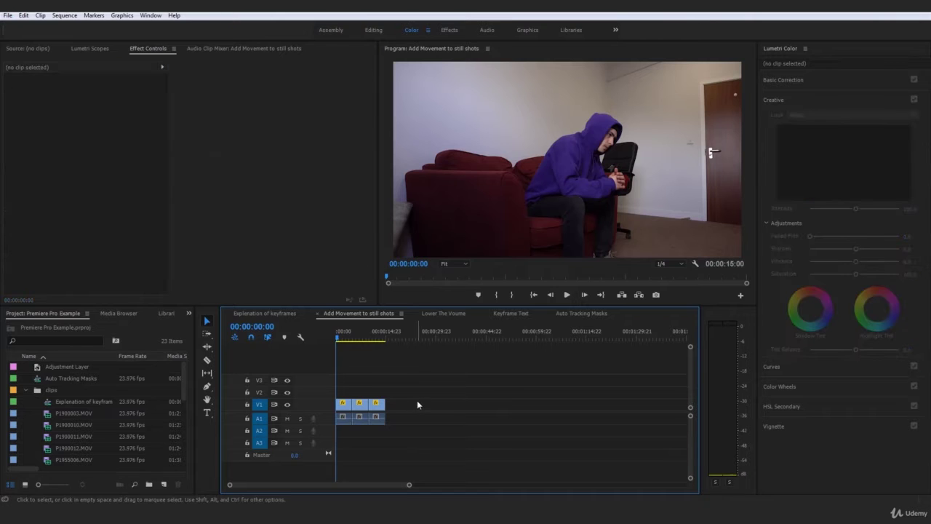
Step: Enable Scale and Position keyframes on the first clip at 00:00:00:00
click(348, 411)
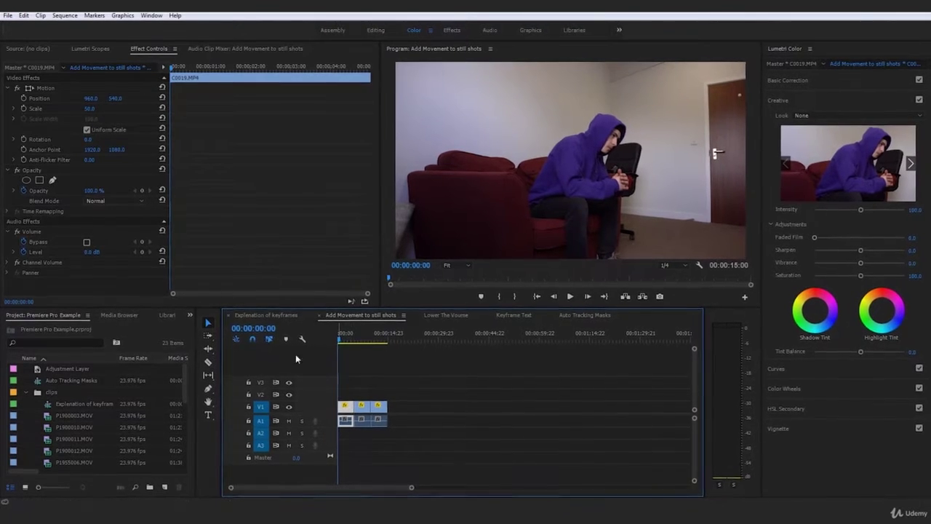
click(23, 109)
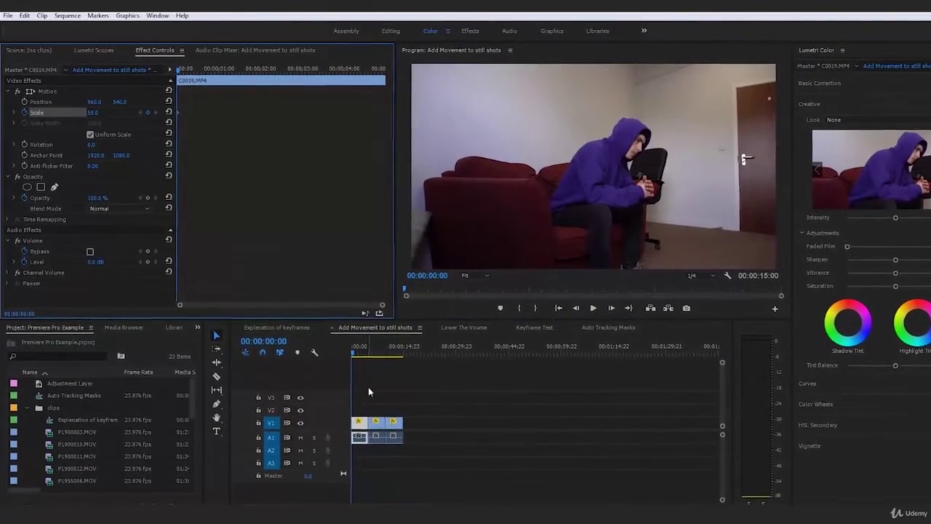
click(369, 69)
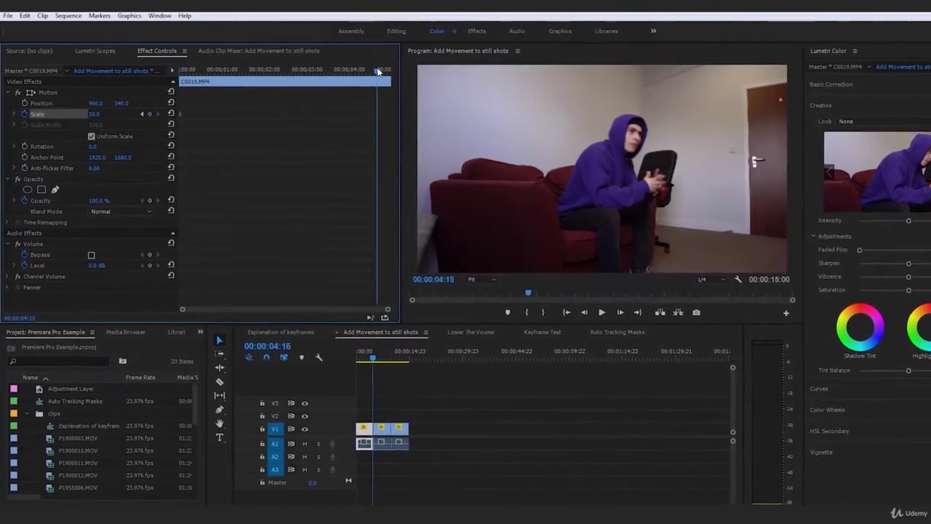
drag(377, 71, 91, 68)
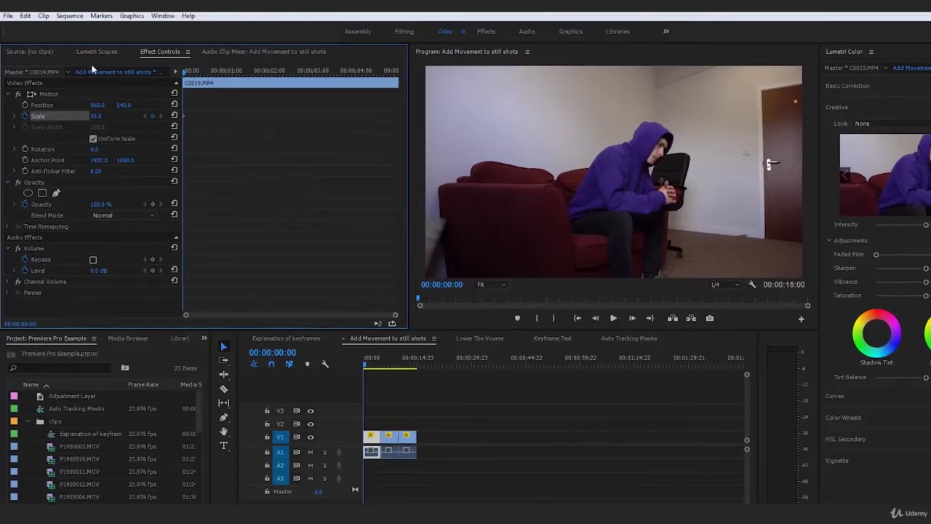
click(25, 105)
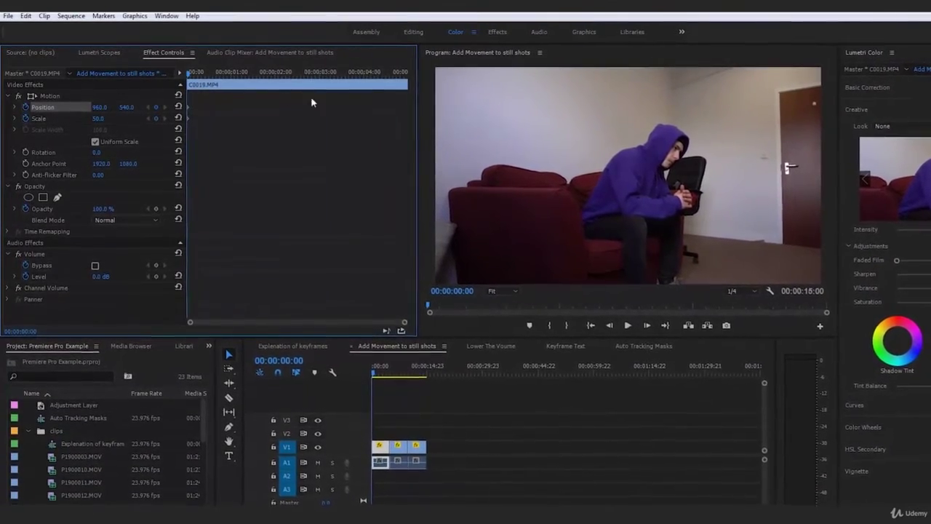
Step: Keyframe the first clip's ending scale at 100 and position at 494, 605, and place both keyframes at the clip's end
click(391, 74)
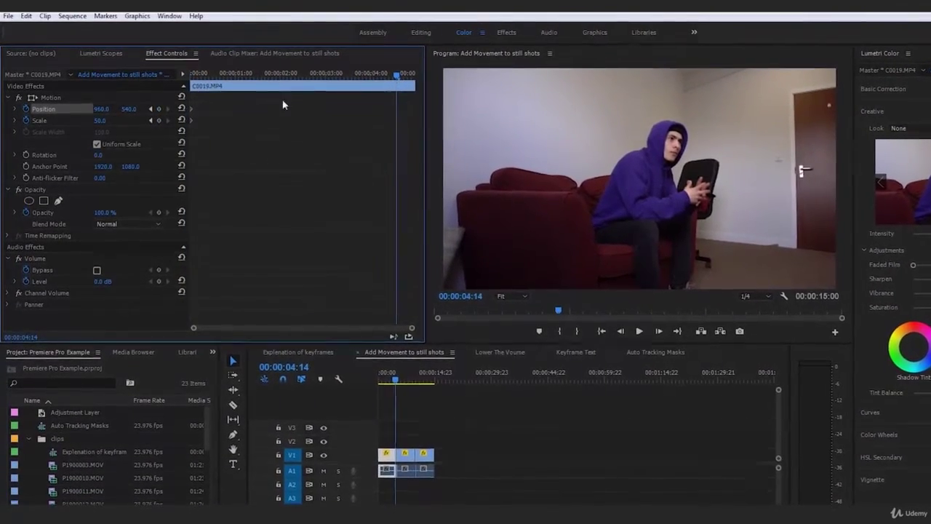
click(107, 119)
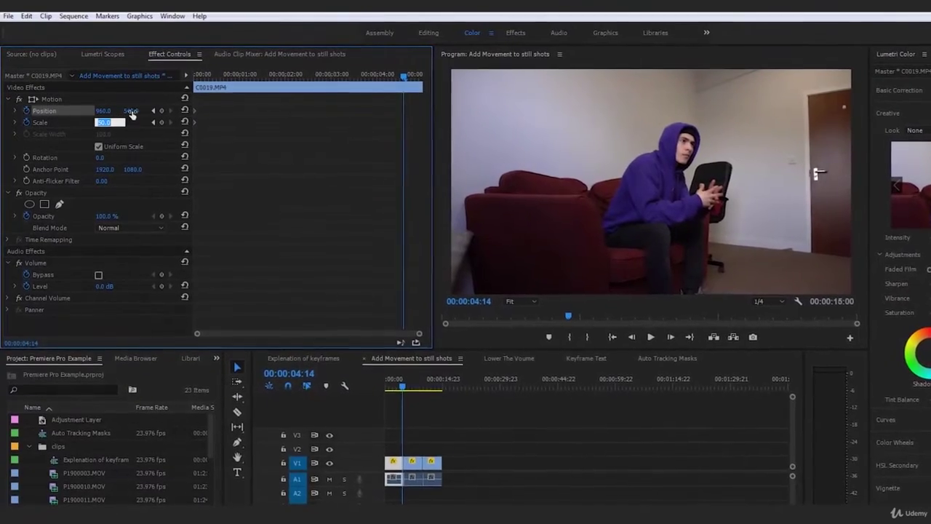
text(100)
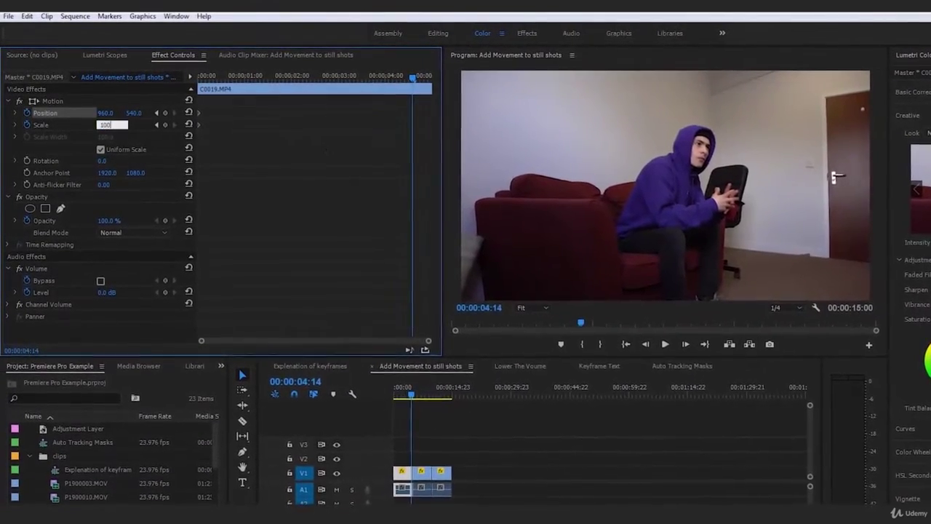
key(Return)
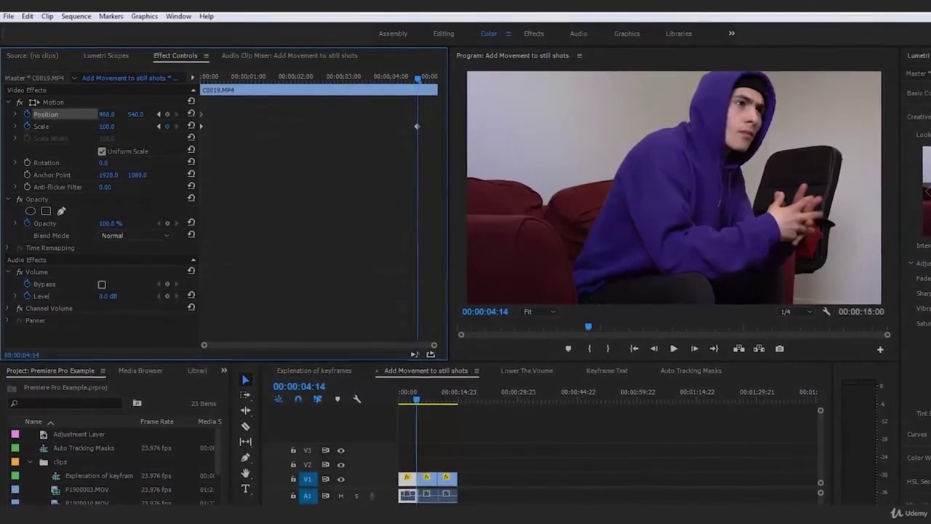
drag(135, 114, 168, 115)
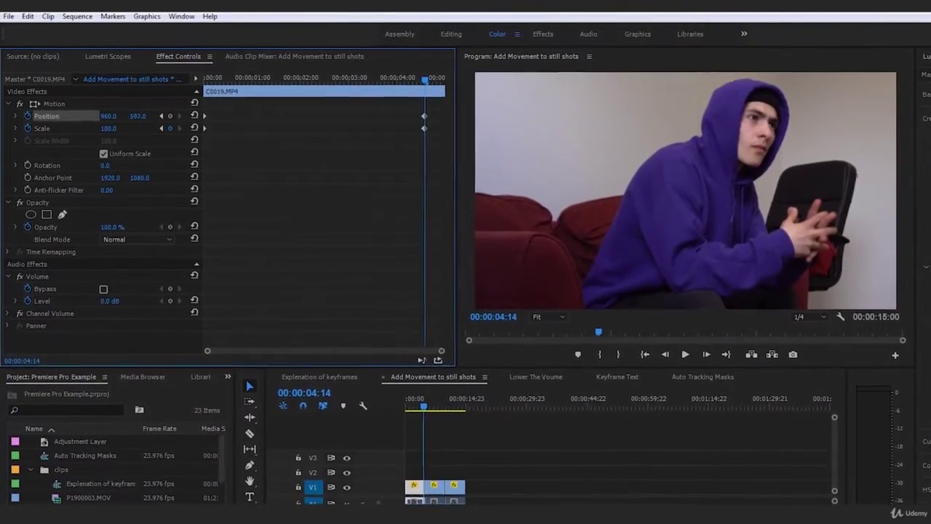
drag(109, 116, 33, 118)
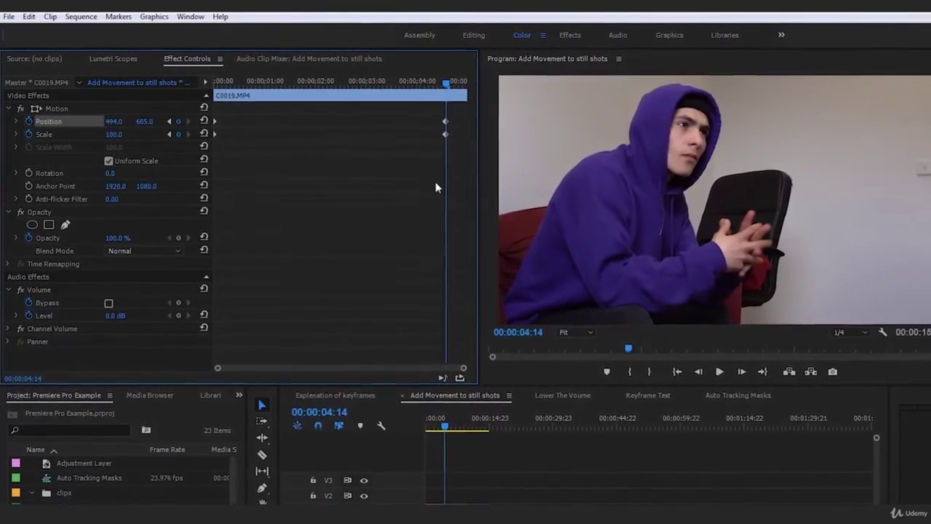
drag(386, 183, 473, 125)
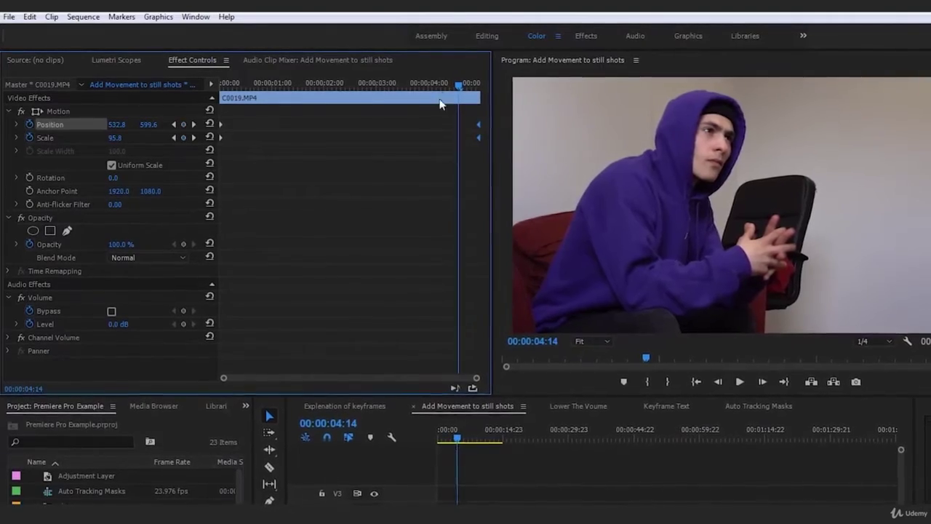
Step: Play the sequence from the start to review the first clip's movement
drag(442, 86, 145, 81)
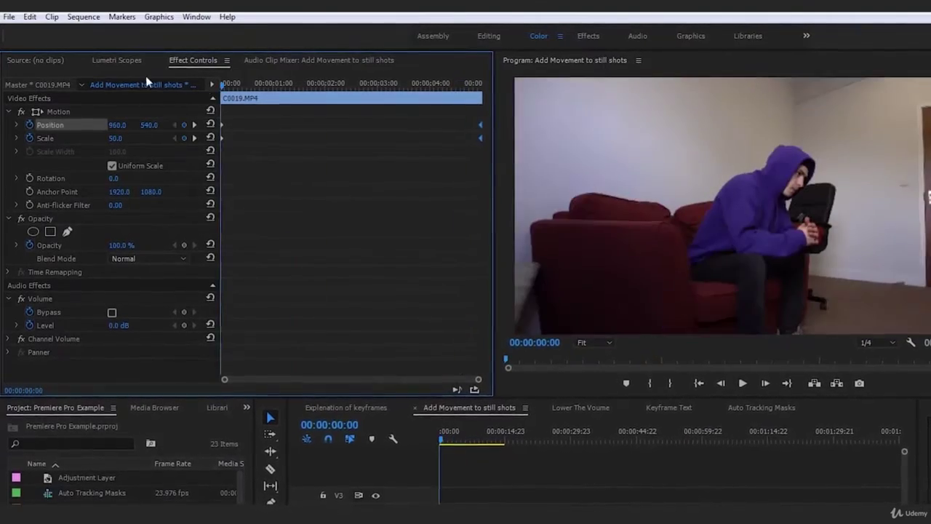
key(space)
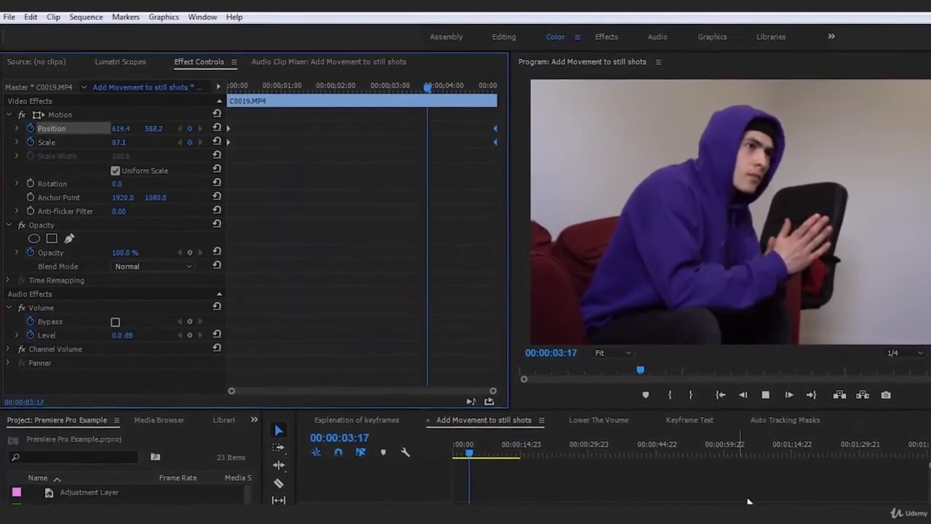
click(454, 452)
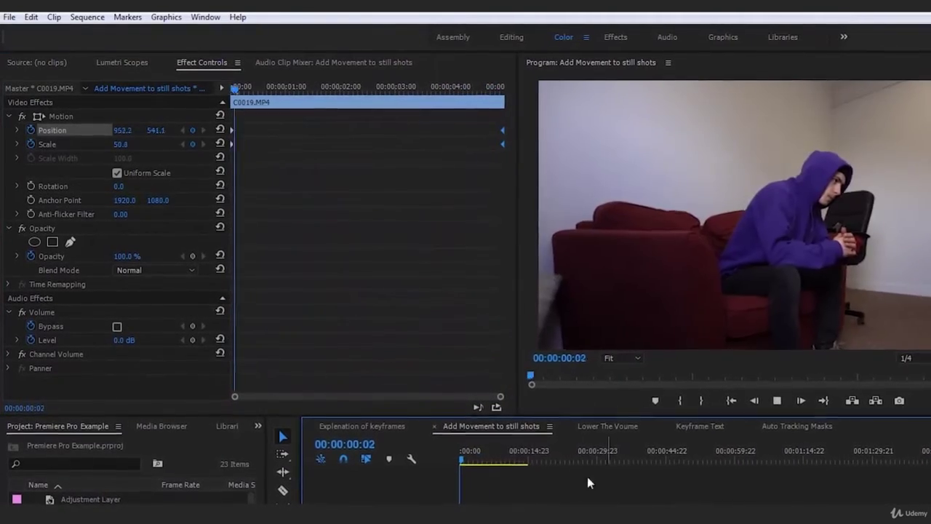
key(space)
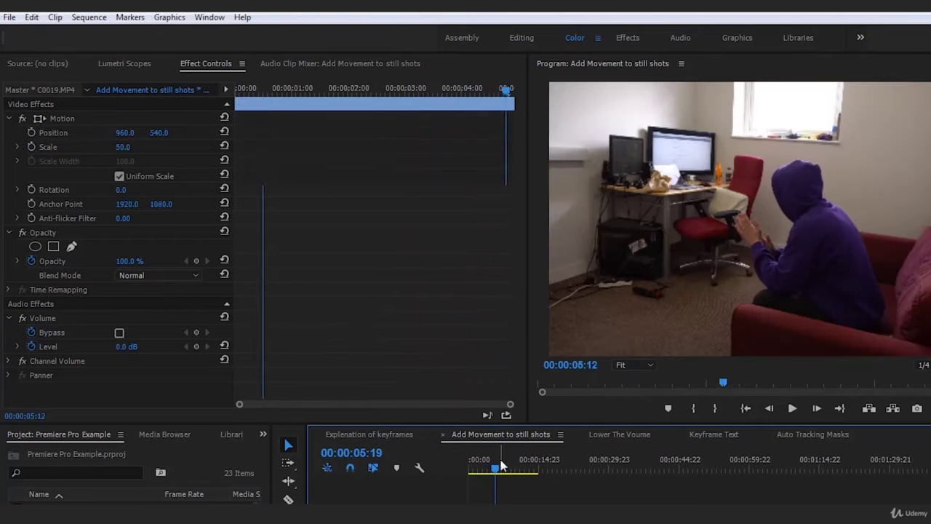
key(space)
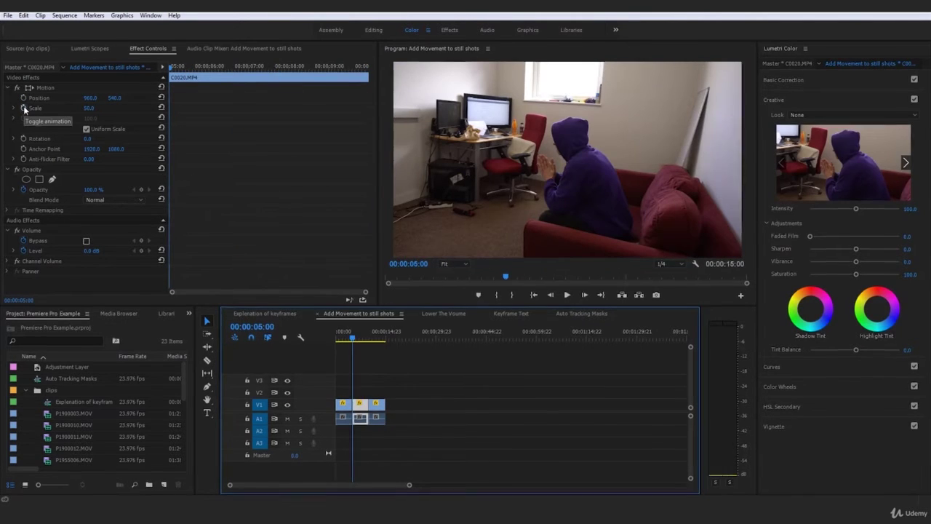
Step: Keyframe the second clip's Scale and Position with the original framing at its end, and set the starting scale to 100
click(24, 109)
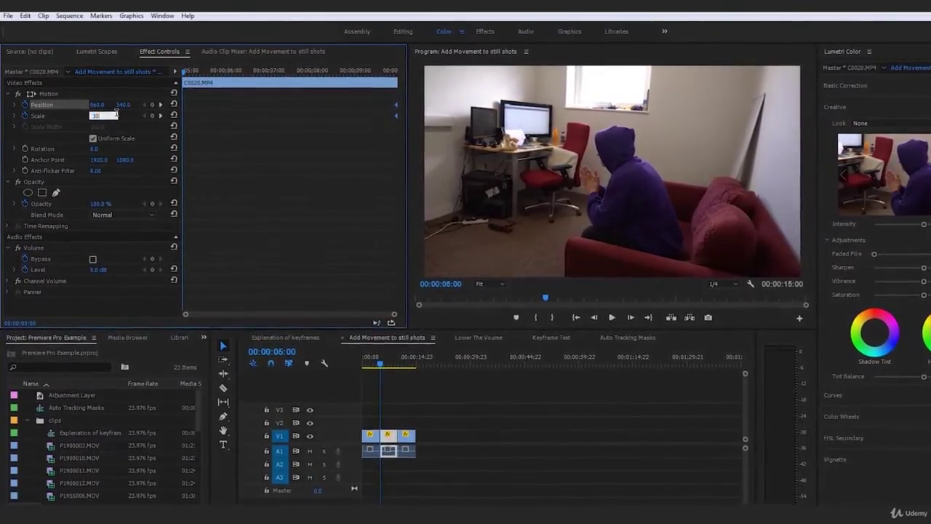
text(0)
key(Return)
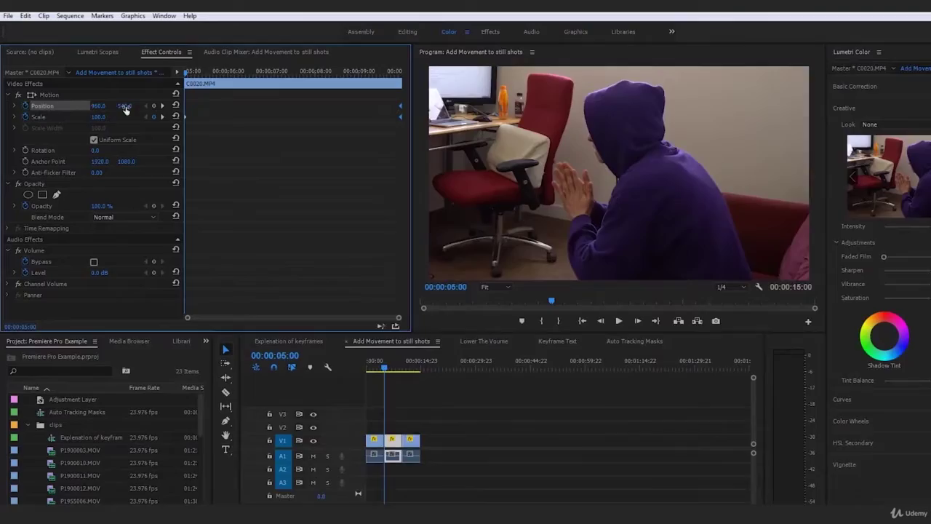
Step: Set the second clip's starting position to 1280, 472 at 00:00:05:00
drag(125, 107, 148, 107)
drag(392, 380, 411, 388)
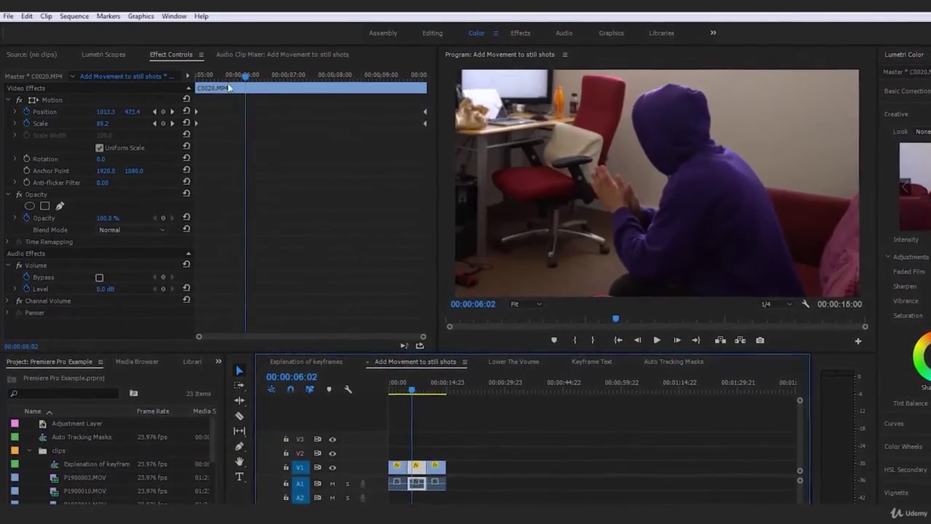
click(210, 76)
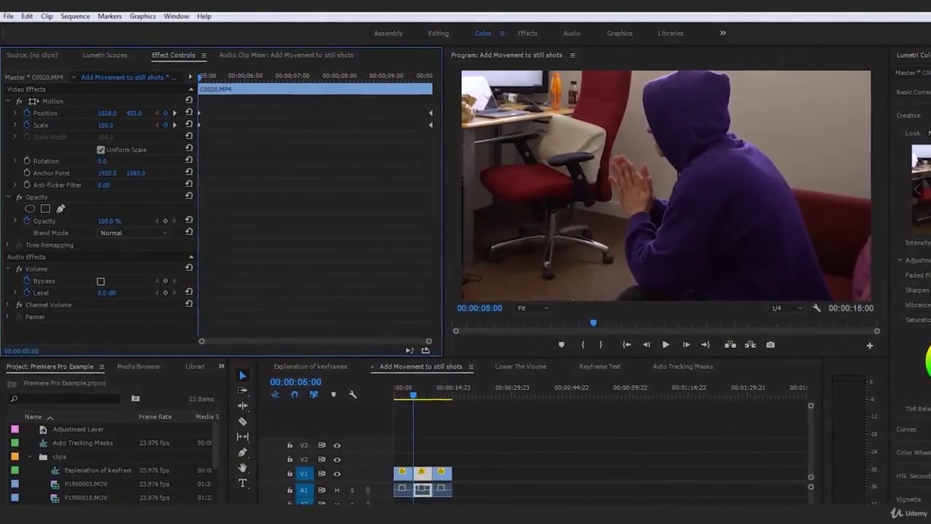
drag(107, 113, 211, 113)
mouse_move(136, 114)
mouse_down()
mouse_move(109, 114)
mouse_move(147, 114)
mouse_up()
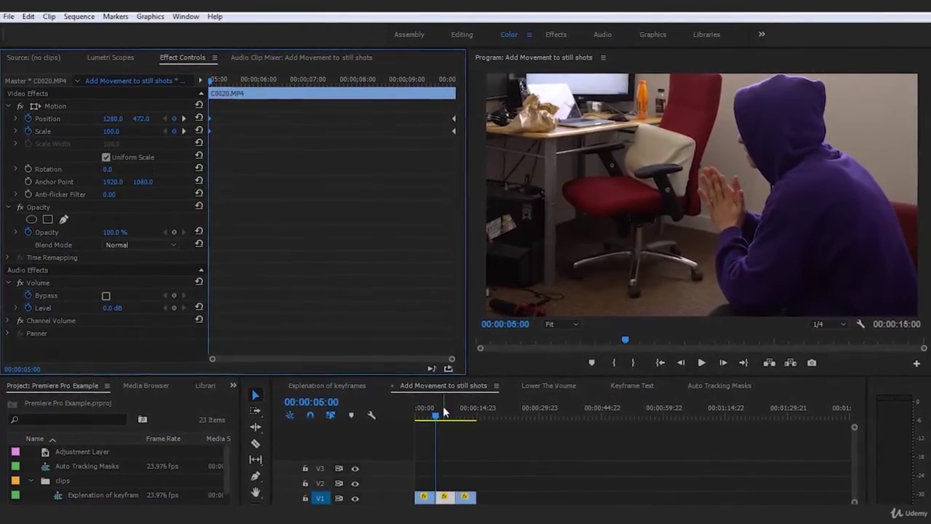
Step: Deselect the clip and play the sequence from the start to review the movement on the first two clips
click(545, 457)
key(Home)
key(space)
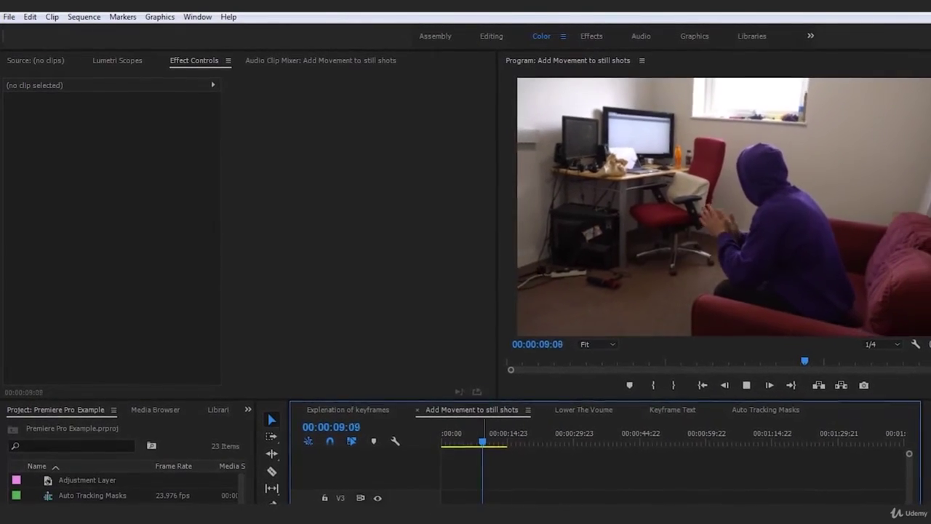
Step: Enable Scale and Position keyframes at the start of the third clip, at 00:00:10:00
click(485, 429)
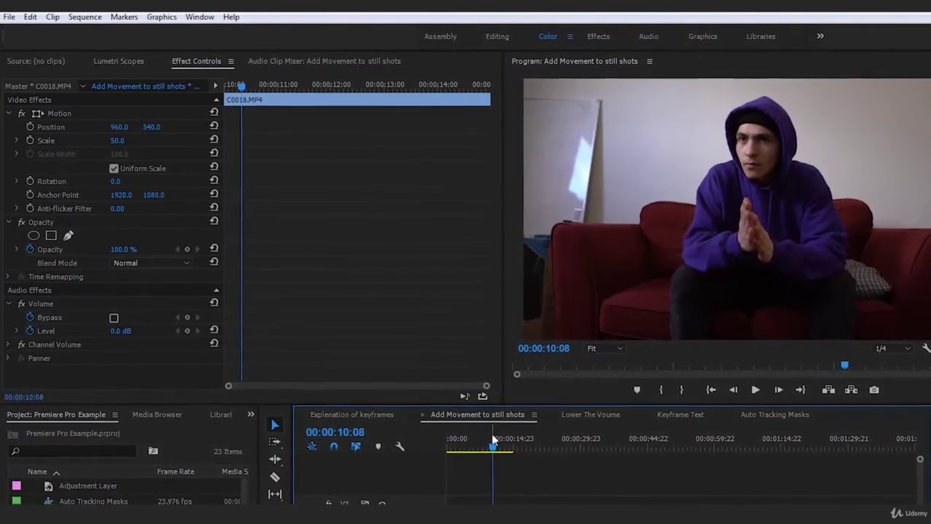
click(482, 445)
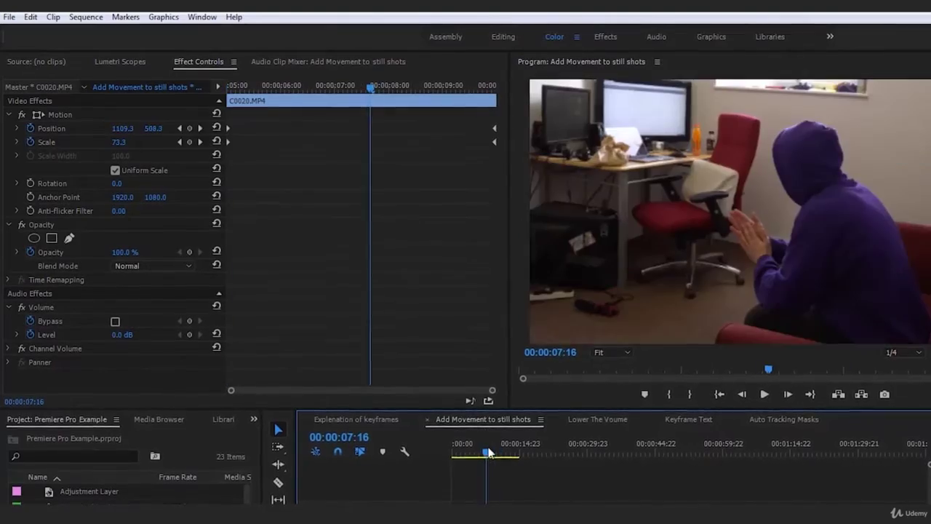
drag(489, 449, 501, 451)
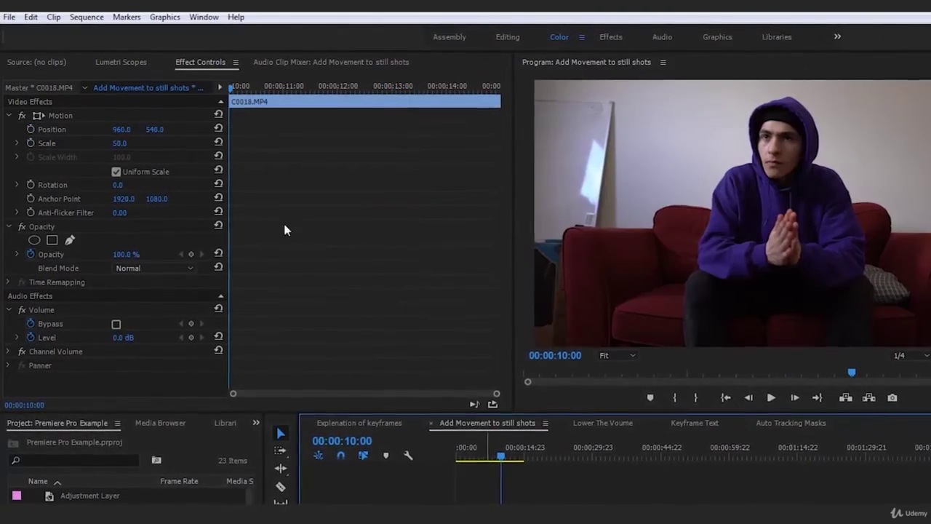
click(31, 143)
click(30, 129)
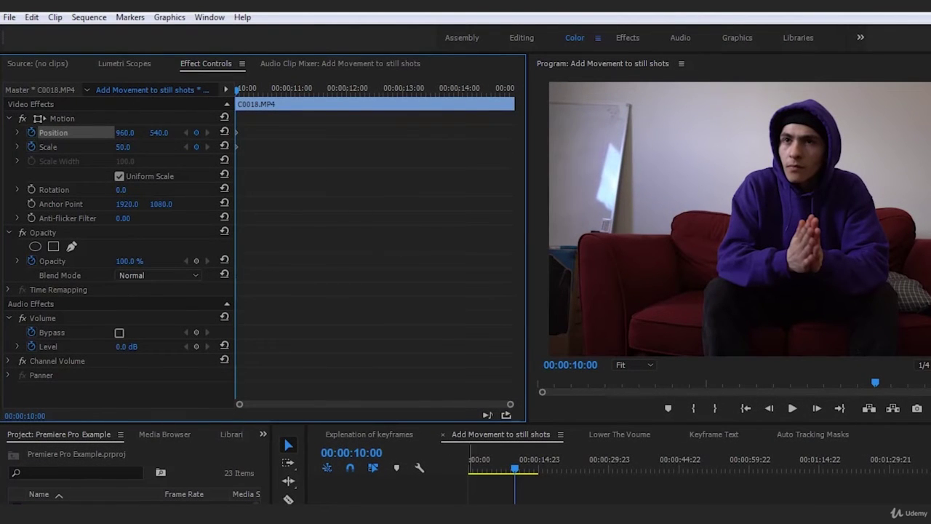
Step: Keyframe the third clip's ending scale at 100 and position at 839, 936, and place both keyframes at the clip's end
click(485, 89)
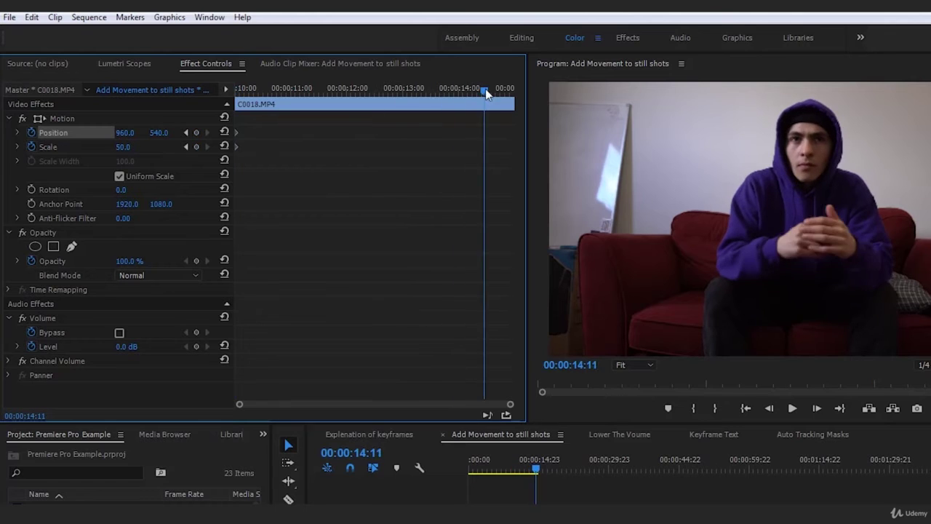
click(138, 145)
text(100)
key(Return)
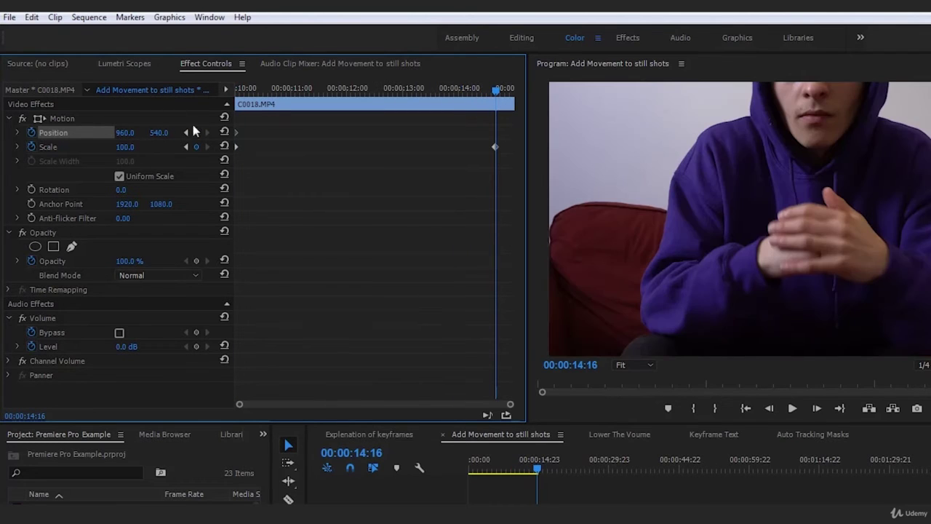
drag(159, 132, 179, 138)
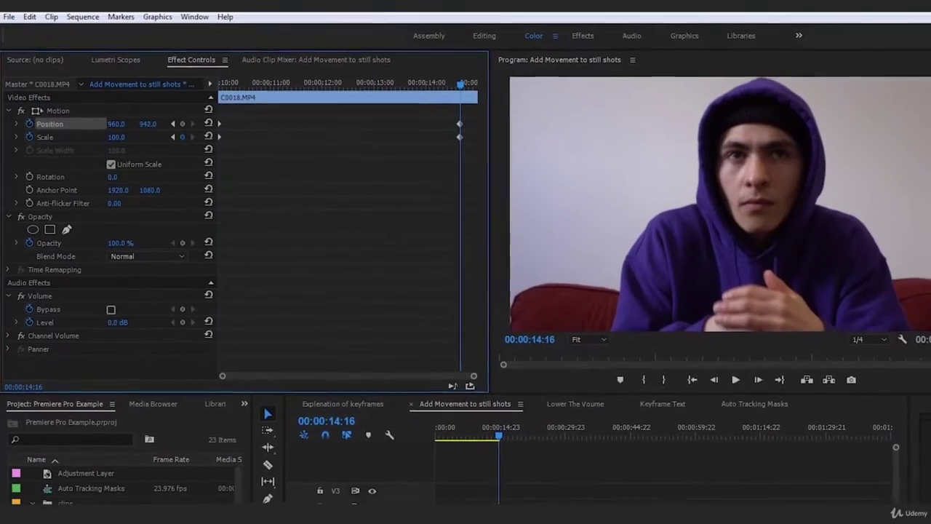
drag(109, 120, 84, 105)
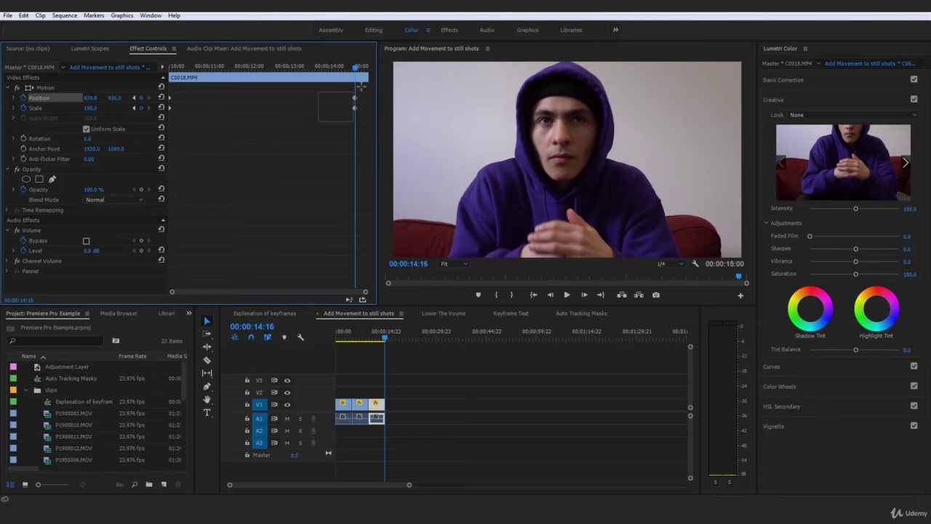
drag(355, 108, 405, 118)
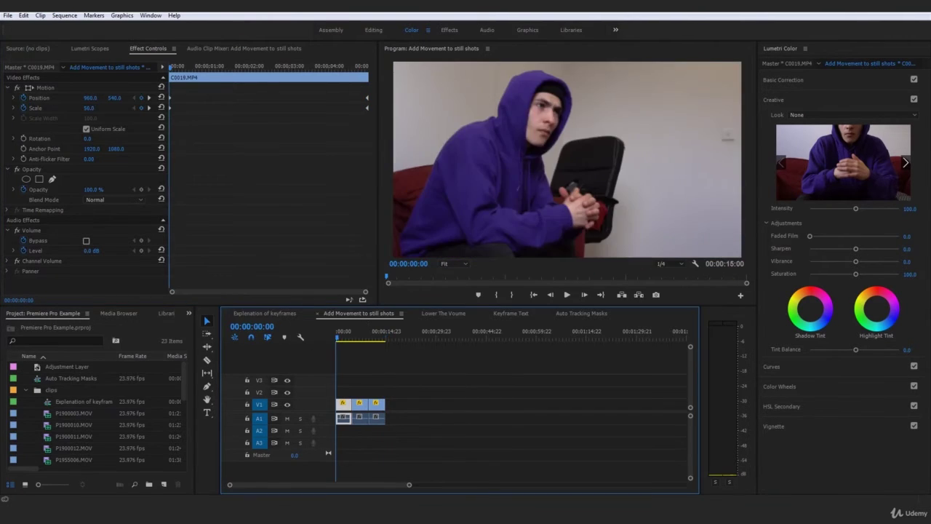
click(64, 15)
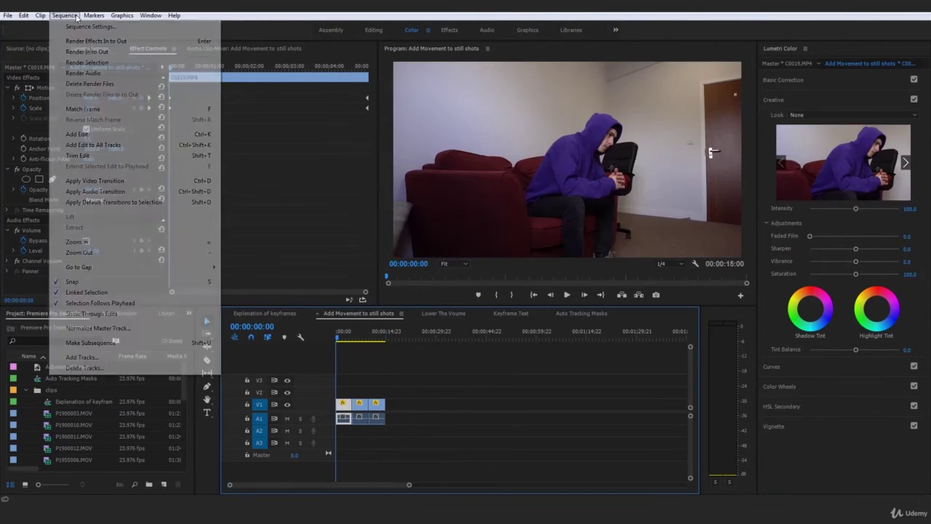
click(96, 59)
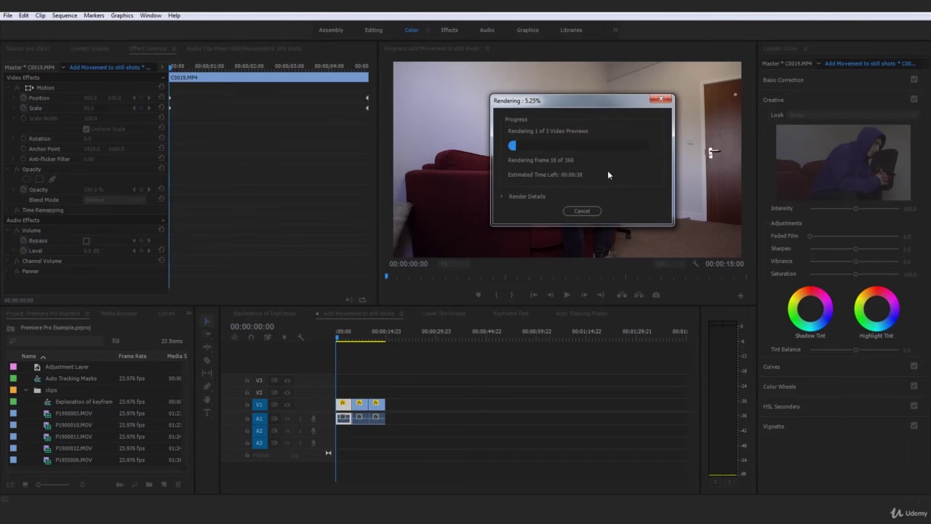
click(582, 210)
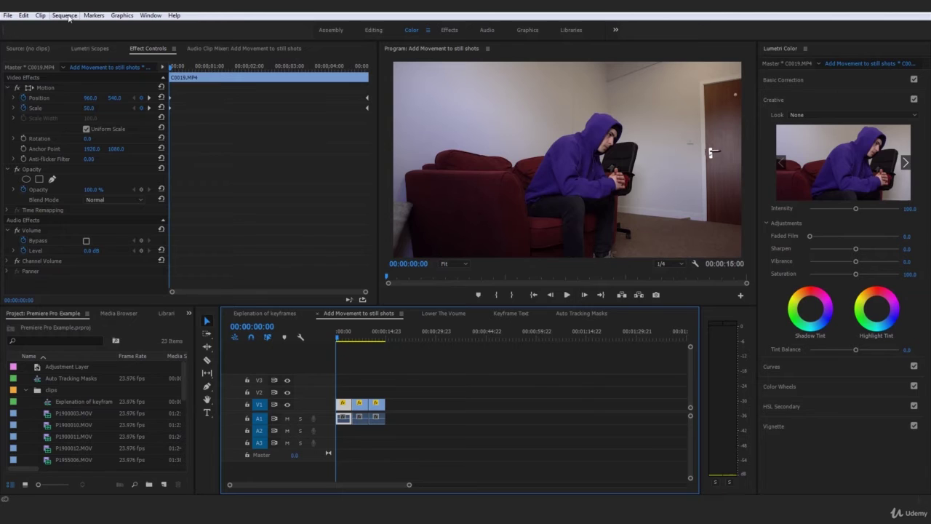
Step: Render the sequence with Render In to Out and play it back from the start
click(65, 16)
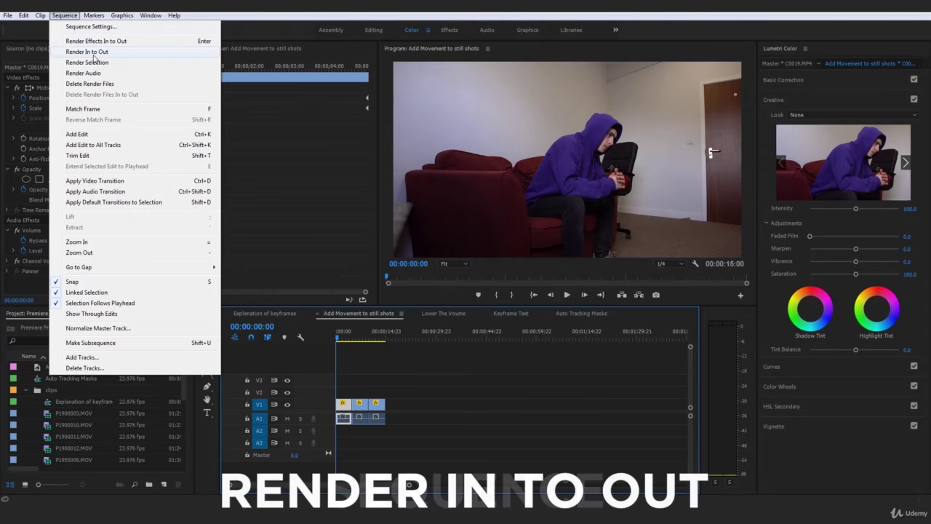
click(88, 52)
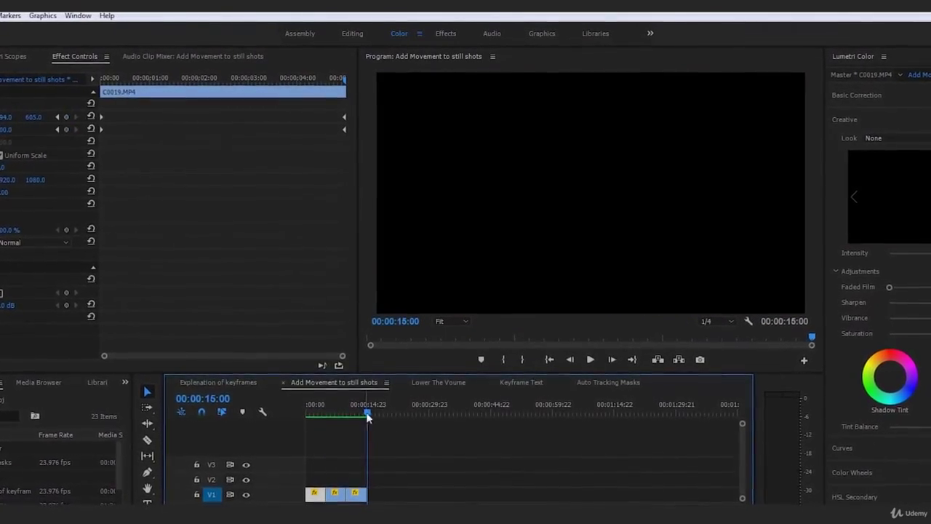
key(space)
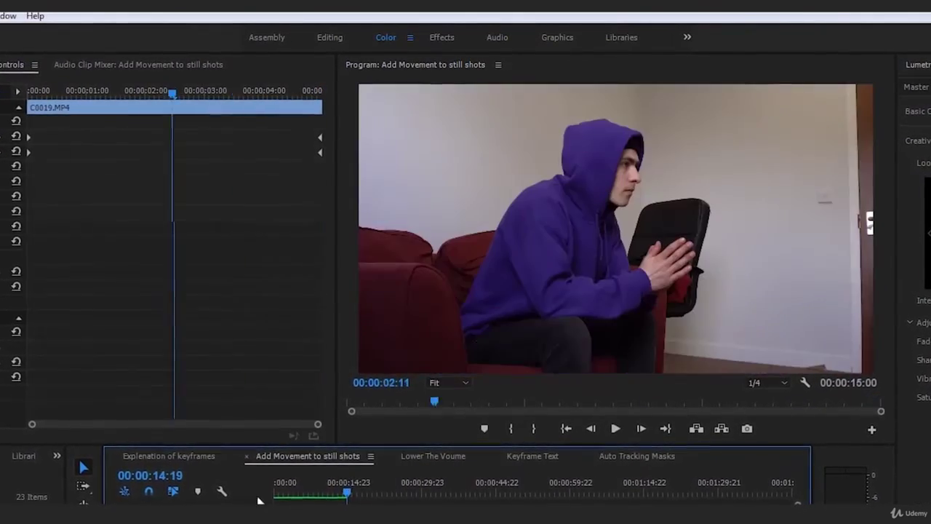
key(space)
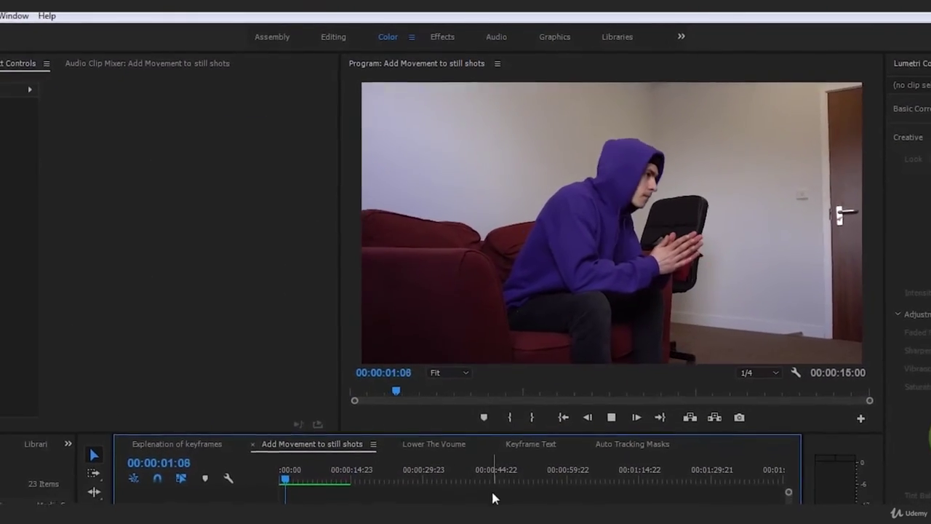